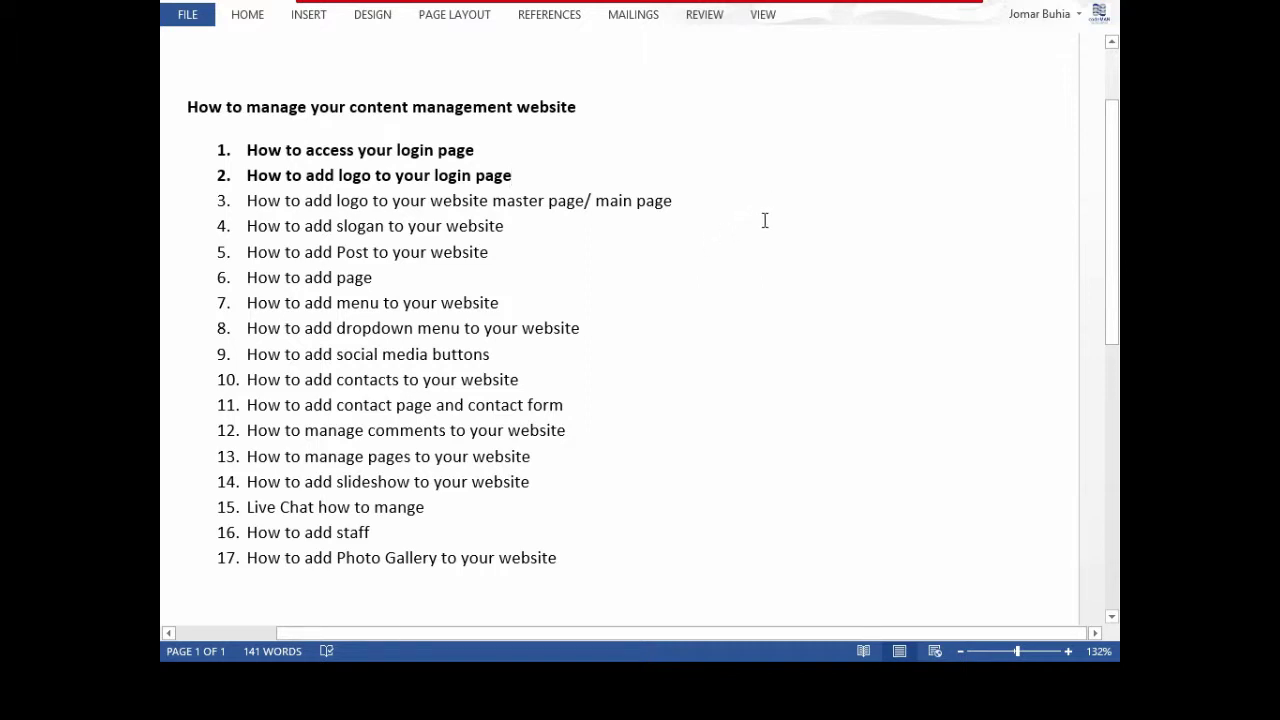
# Select the whole third outline topic about adding a logo
pyautogui.moveTo(714, 209); pyautogui.dragTo(549, 201)
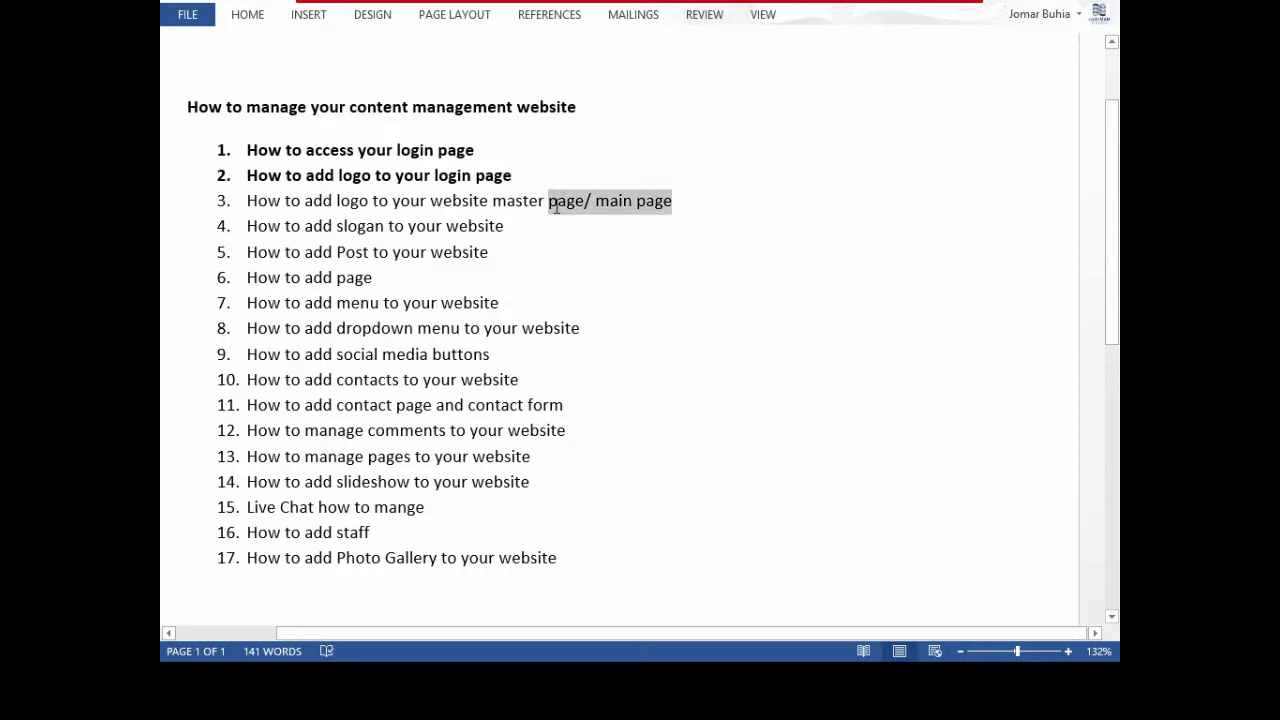
pyautogui.click(606, 260)
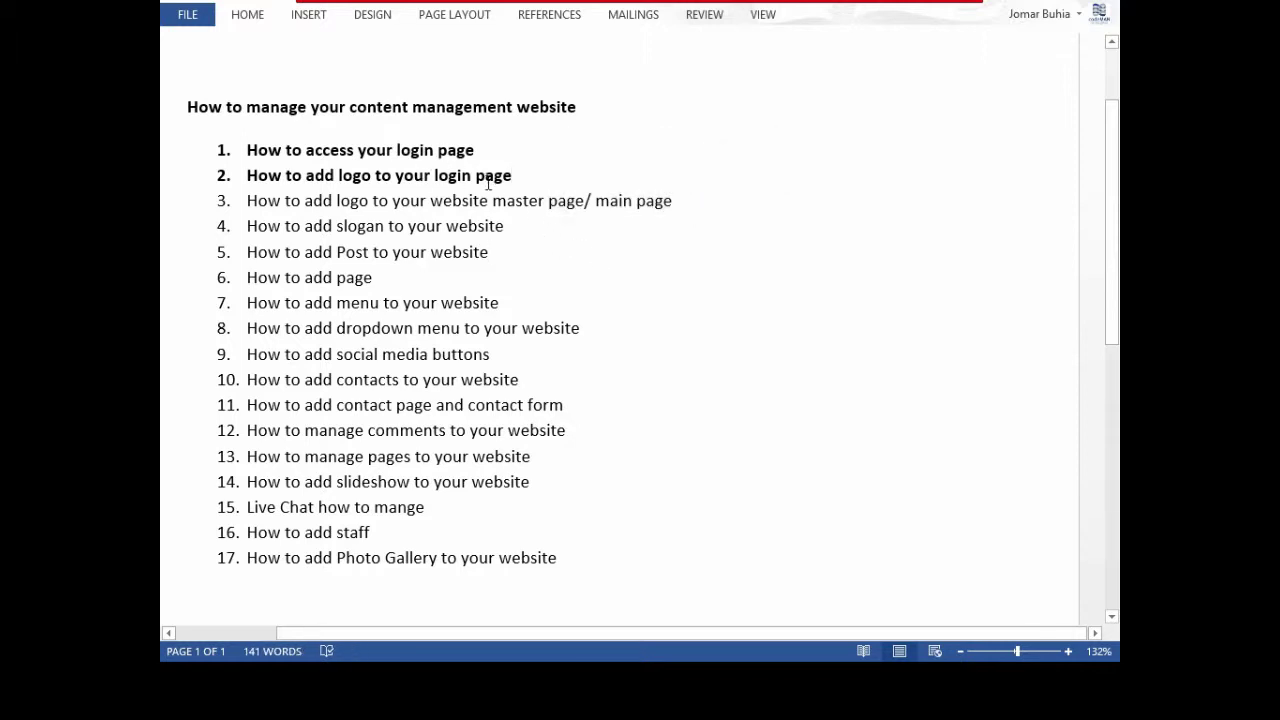
pyautogui.click(679, 200)
pyautogui.moveTo(683, 200); pyautogui.dragTo(246, 208)
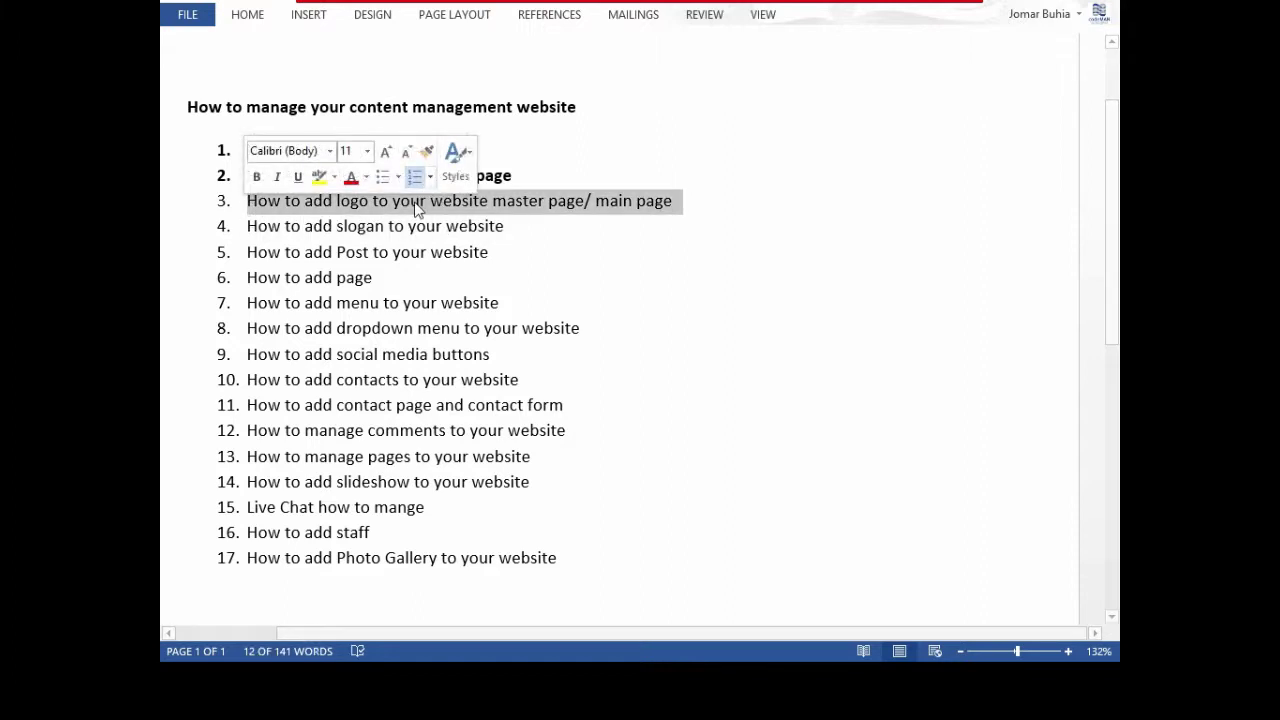
# In the browser login page, fill in the suggested username and the password and log in
pyautogui.click(383, 680)
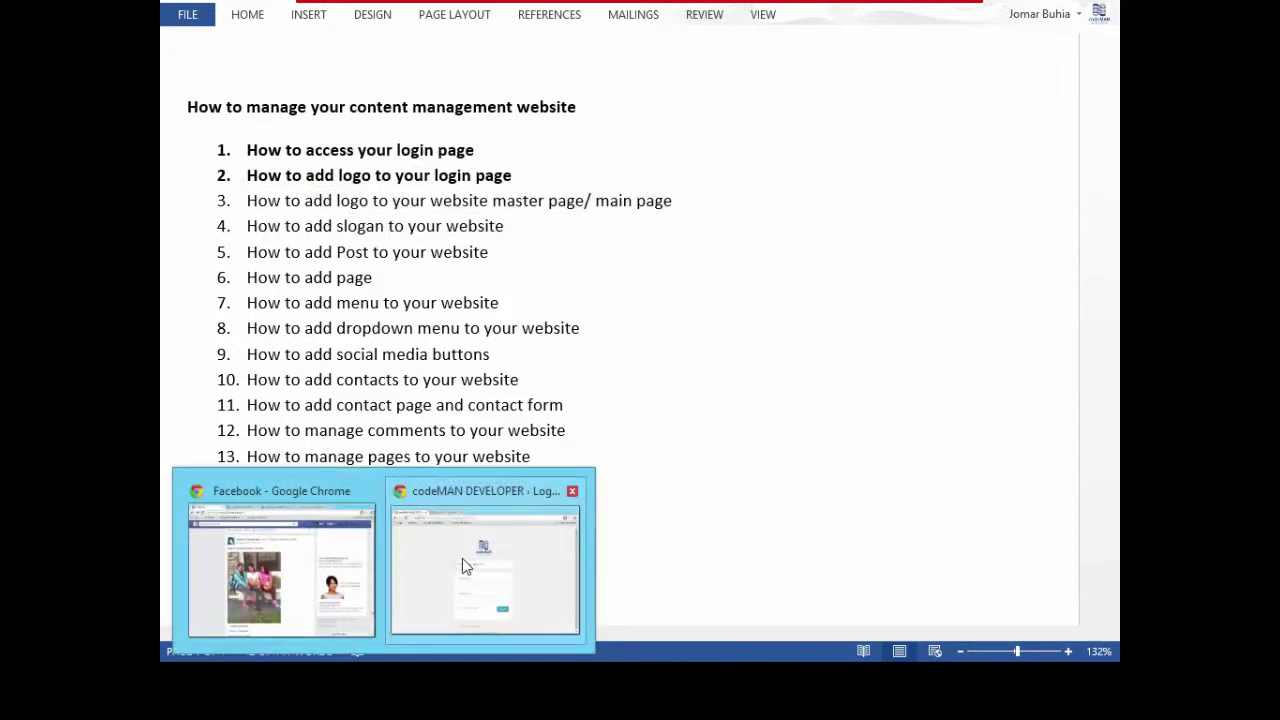
pyautogui.click(462, 558)
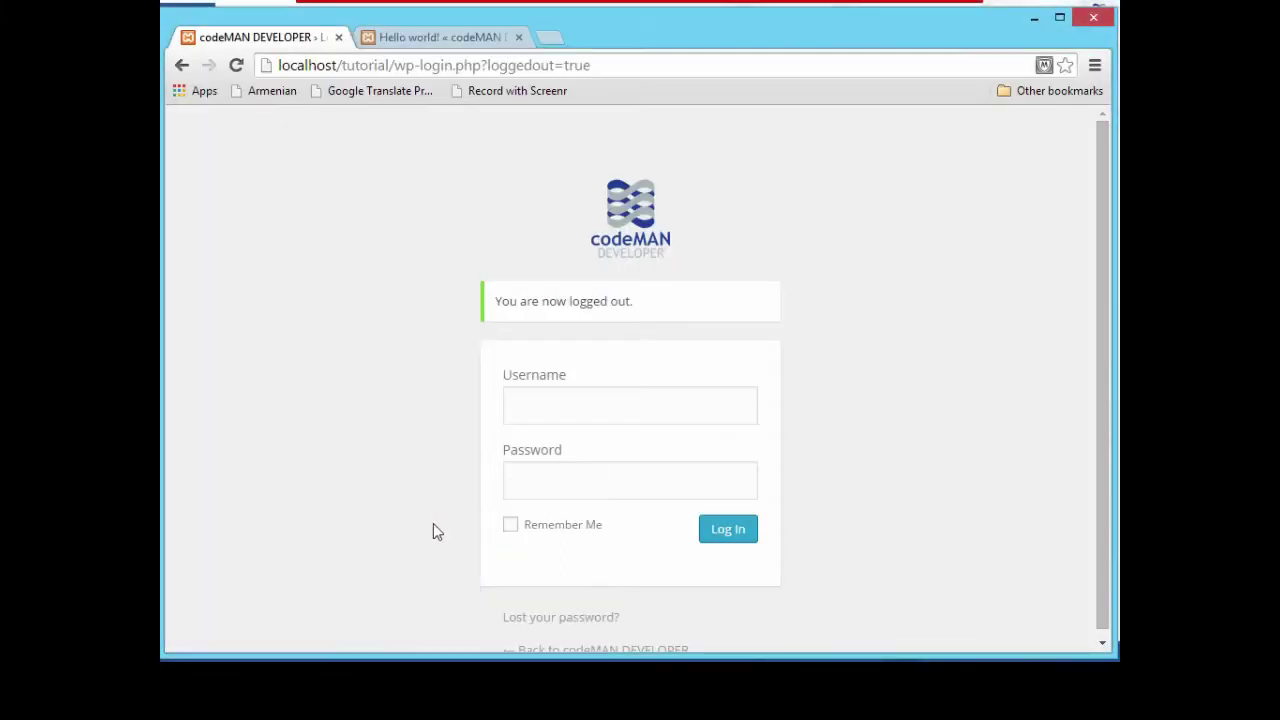
pyautogui.click(533, 410)
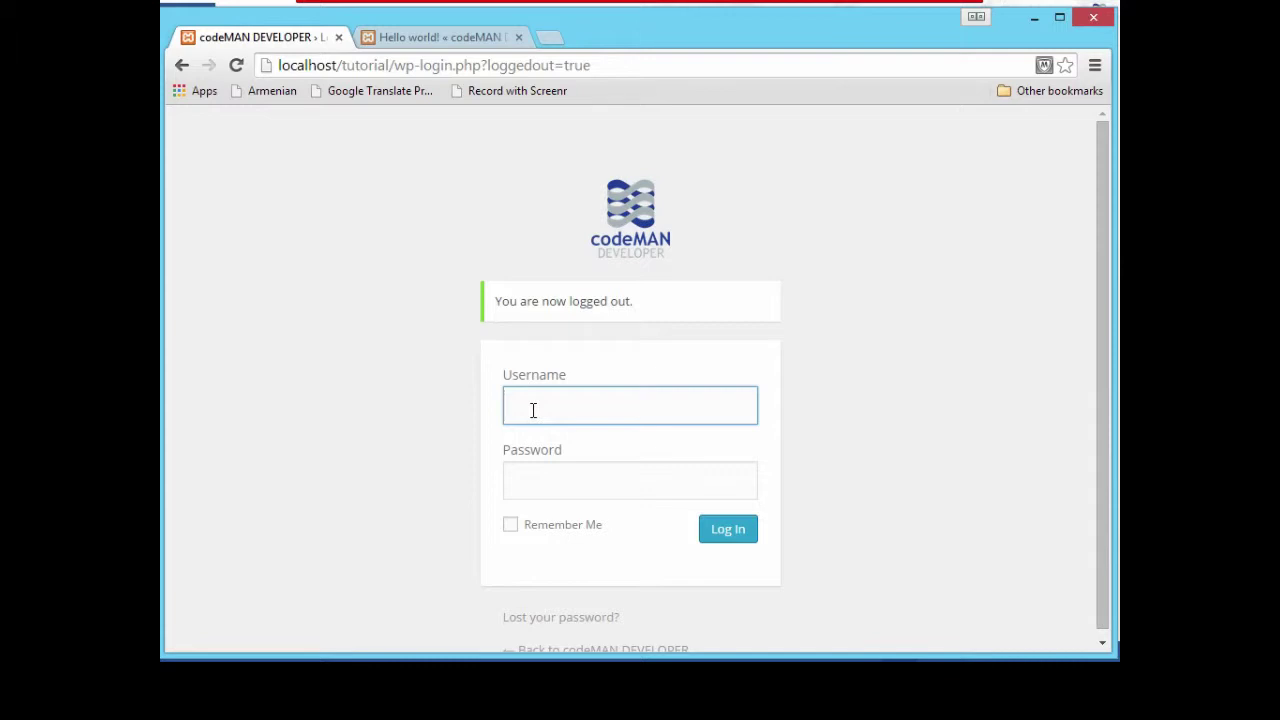
pyautogui.write('co')
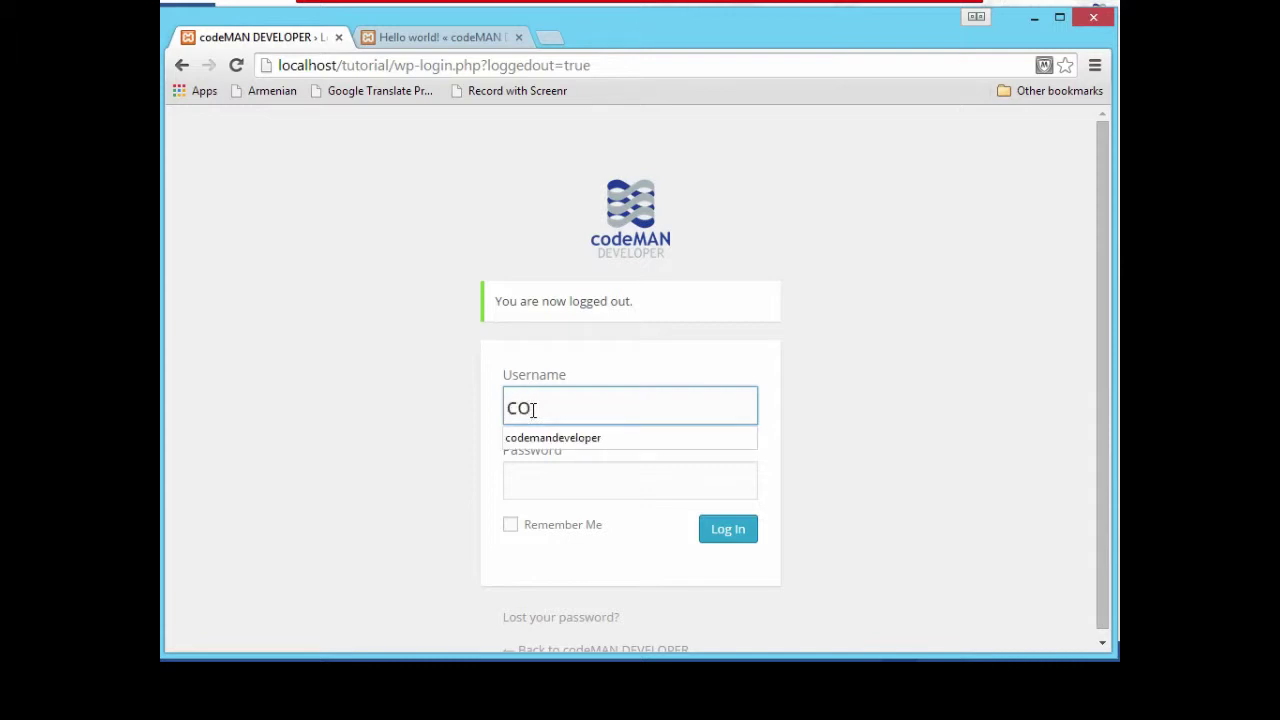
pyautogui.press('Down')
pyautogui.press('Return')
pyautogui.press('Tab')
pyautogui.write('••••••••')
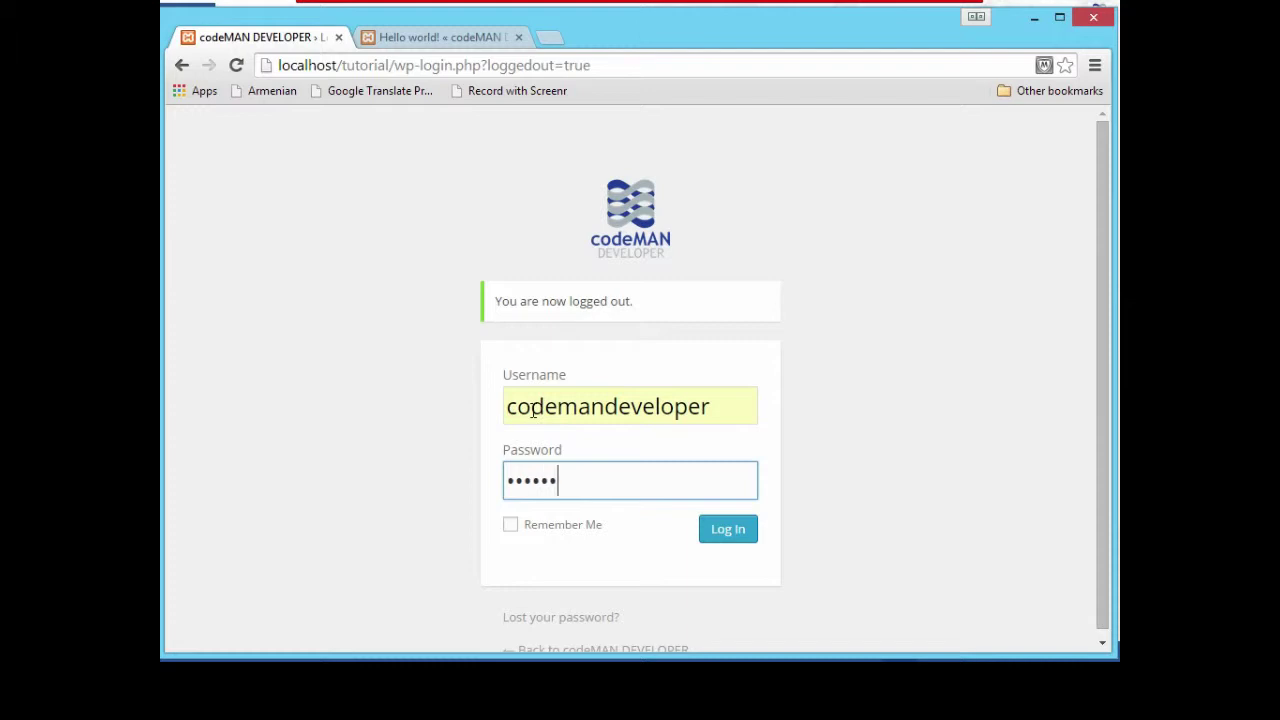
pyautogui.click(726, 531)
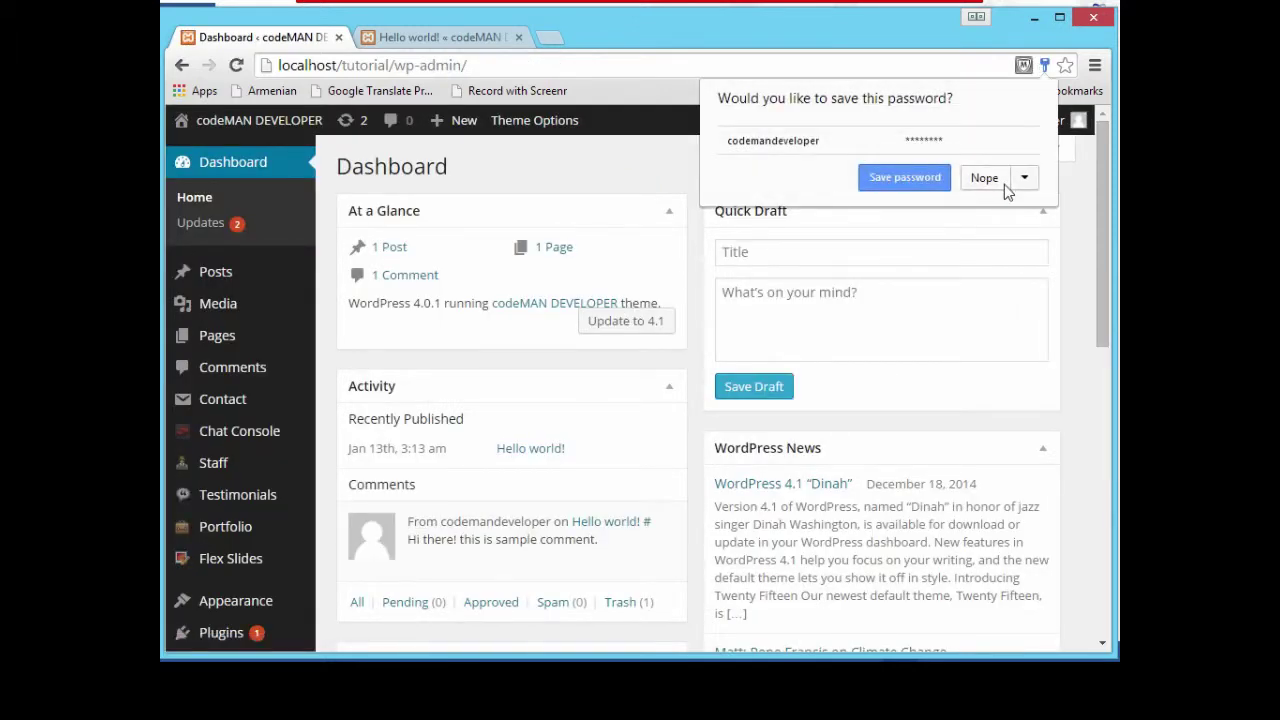
# Decline saving the password, open Theme Options Header Settings, and highlight the site-title fallback note
pyautogui.click(990, 180)
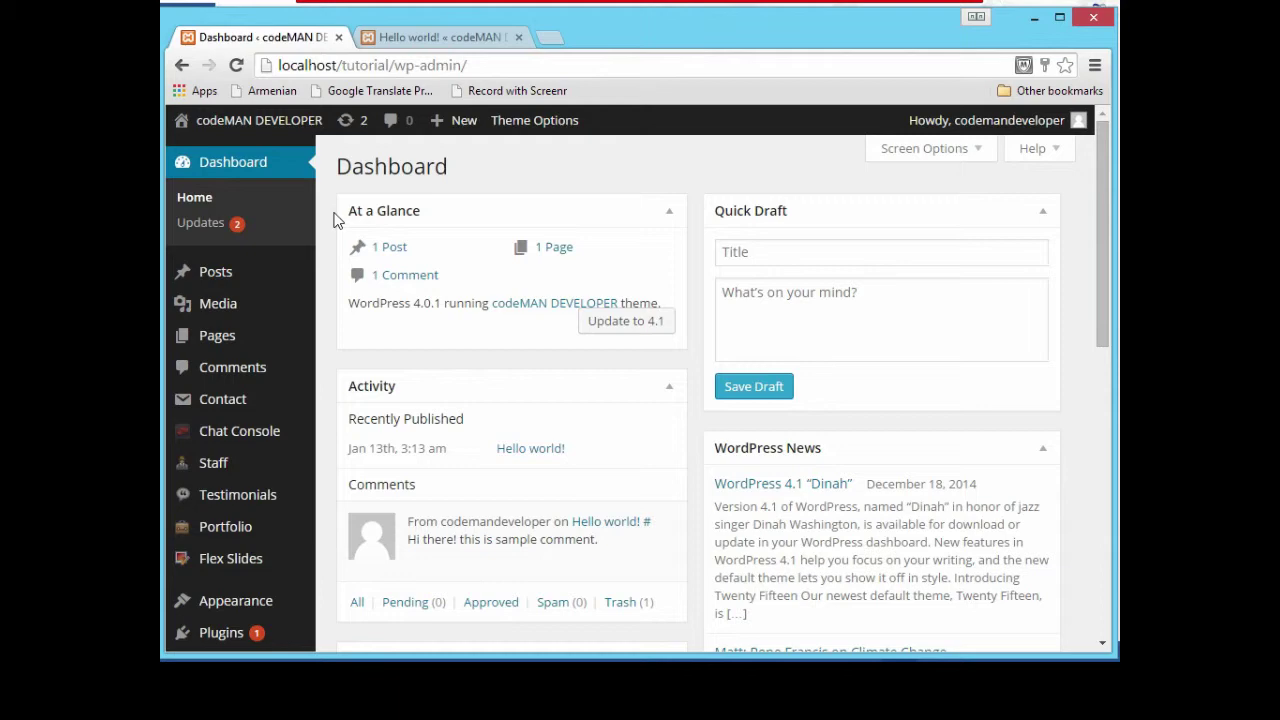
pyautogui.scroll(-2, 483, 286)
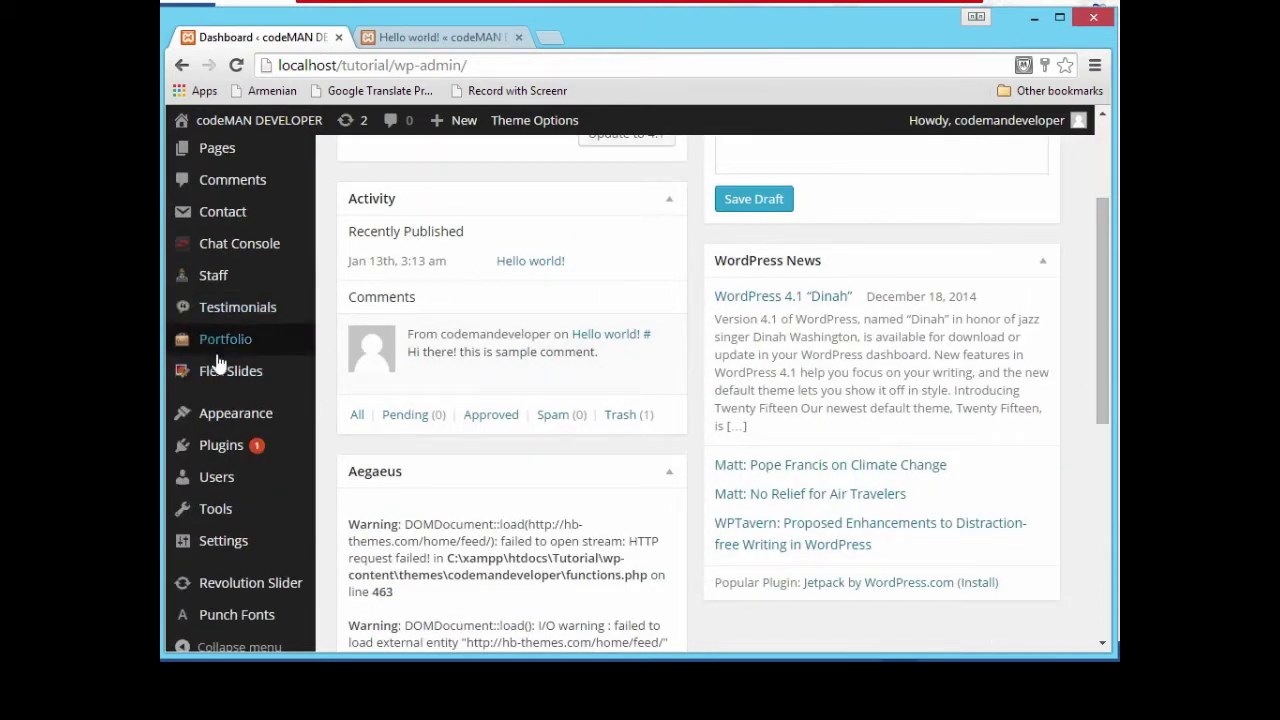
pyautogui.moveTo(231, 417)
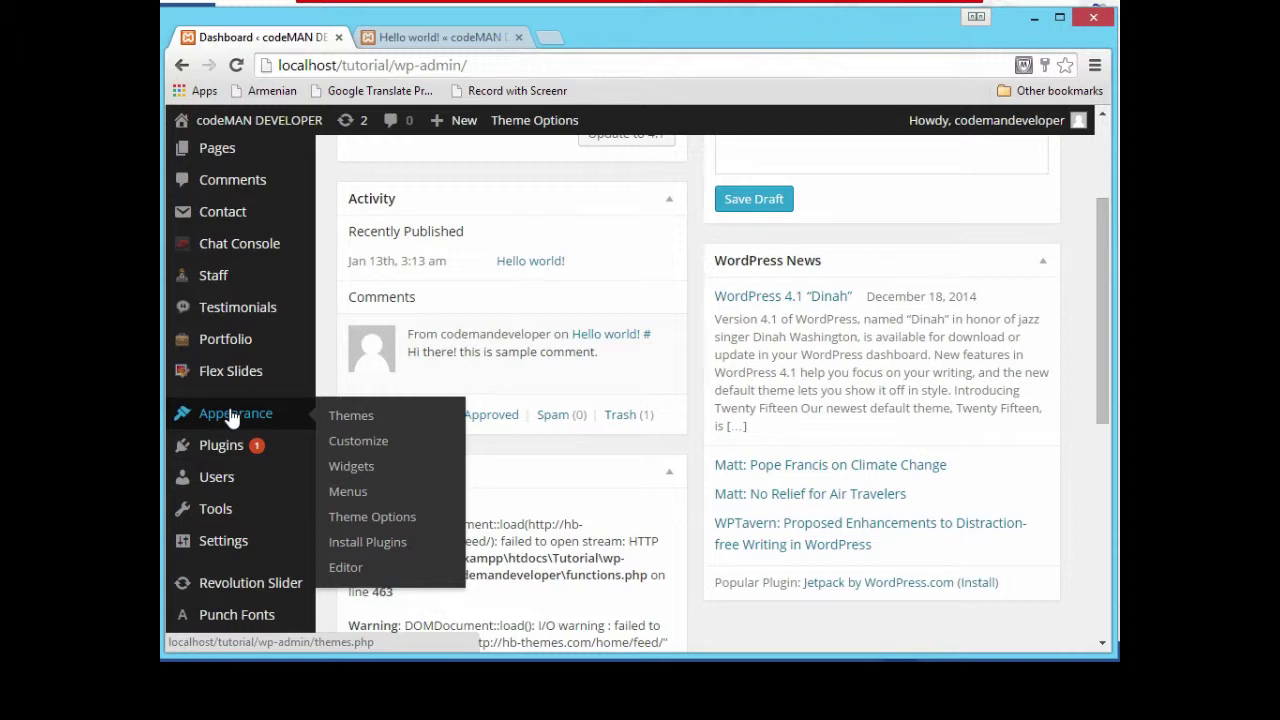
pyautogui.click(362, 527)
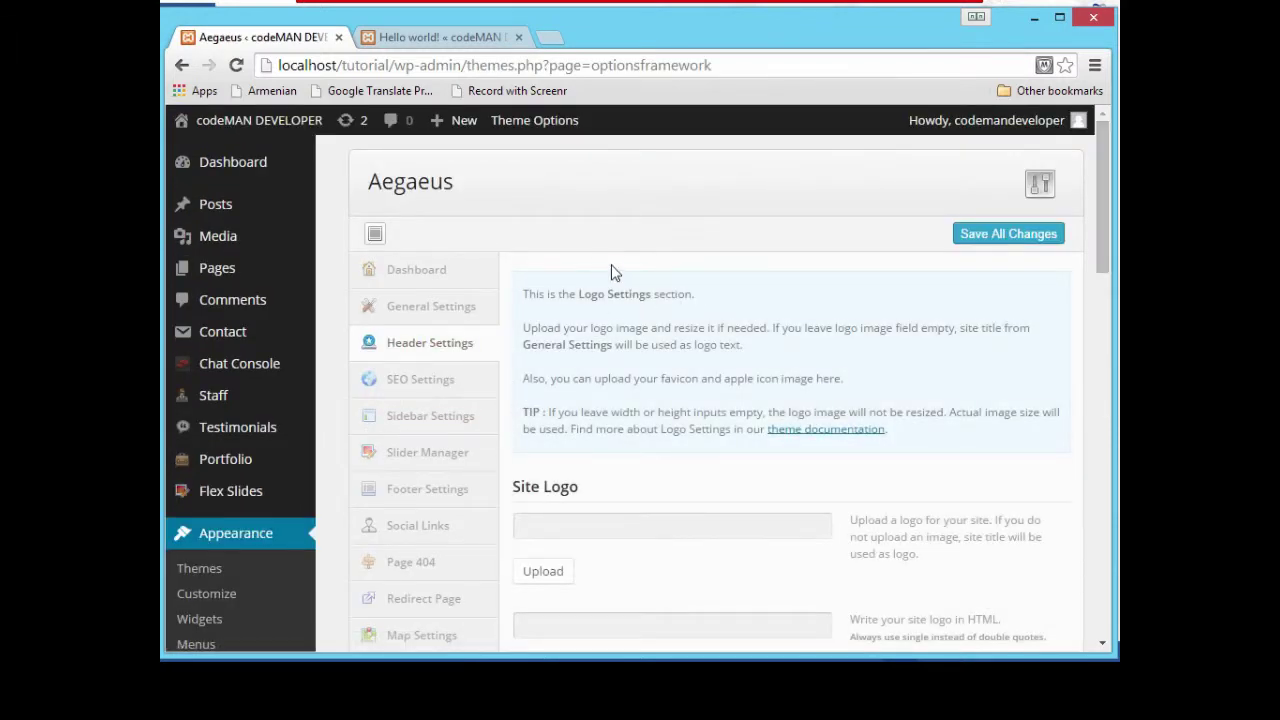
pyautogui.click(438, 348)
pyautogui.moveTo(960, 333); pyautogui.dragTo(621, 344)
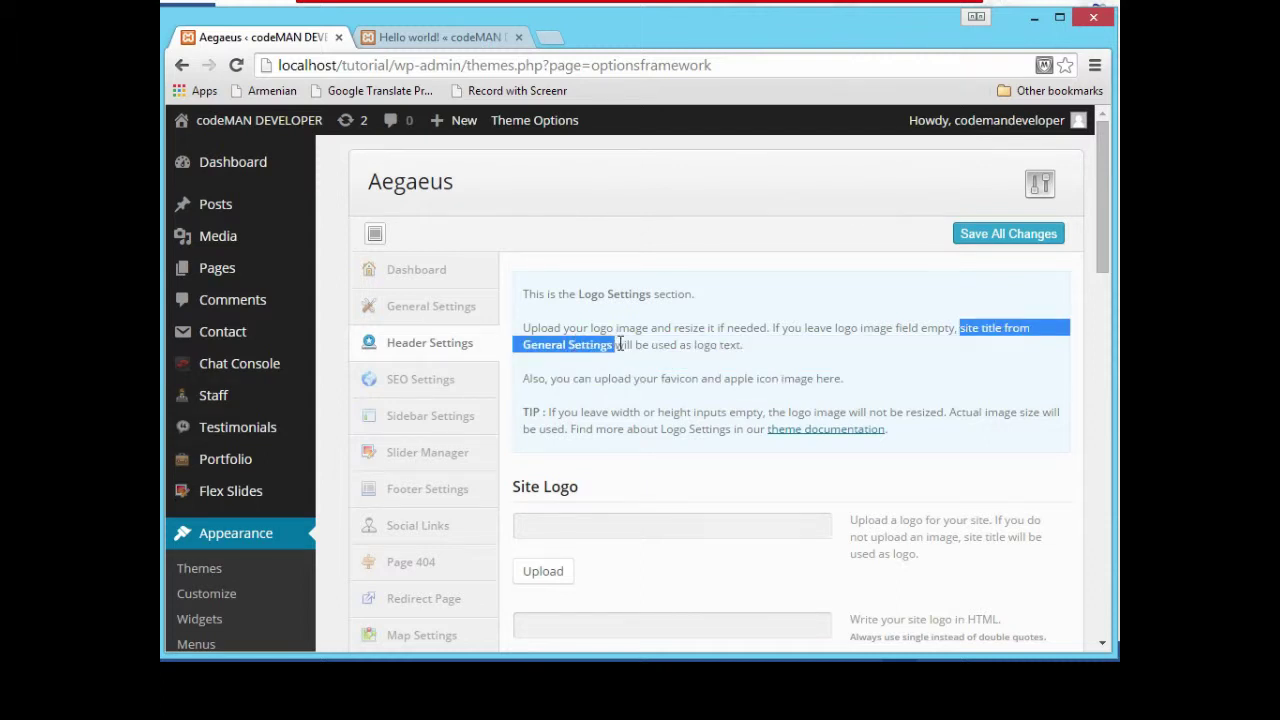
pyautogui.moveTo(621, 344); pyautogui.dragTo(718, 346)
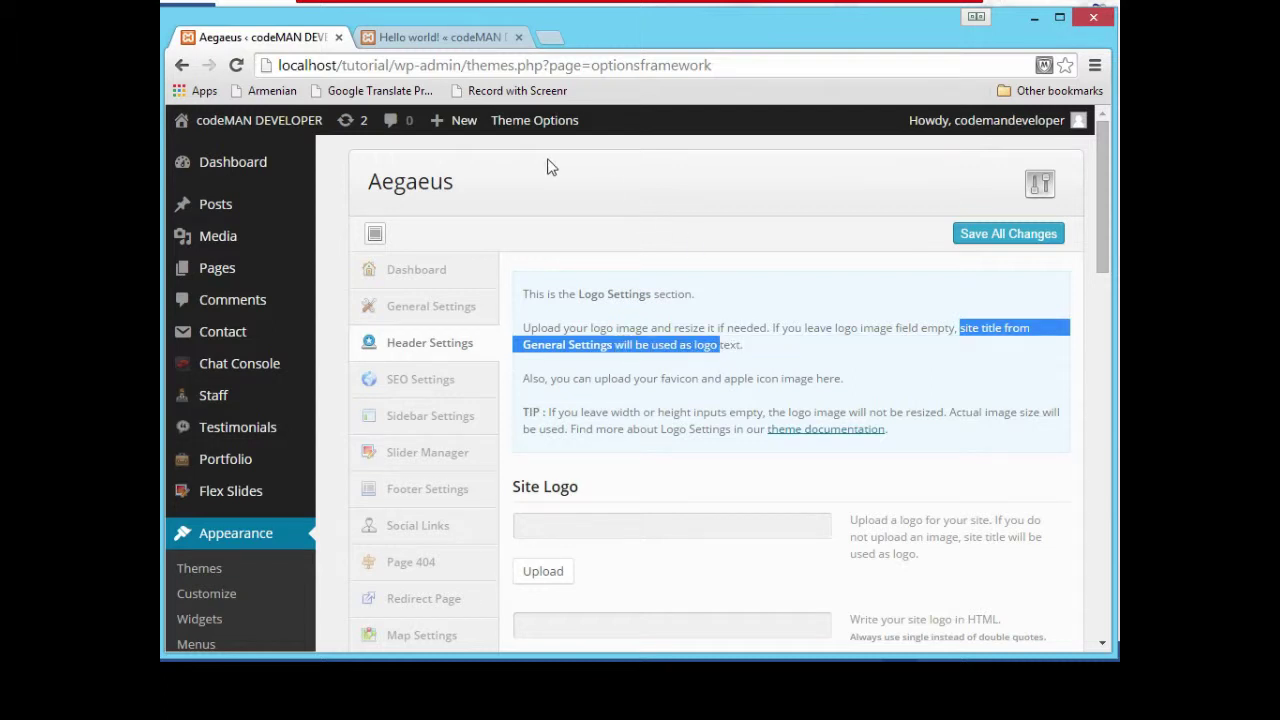
pyautogui.click(443, 40)
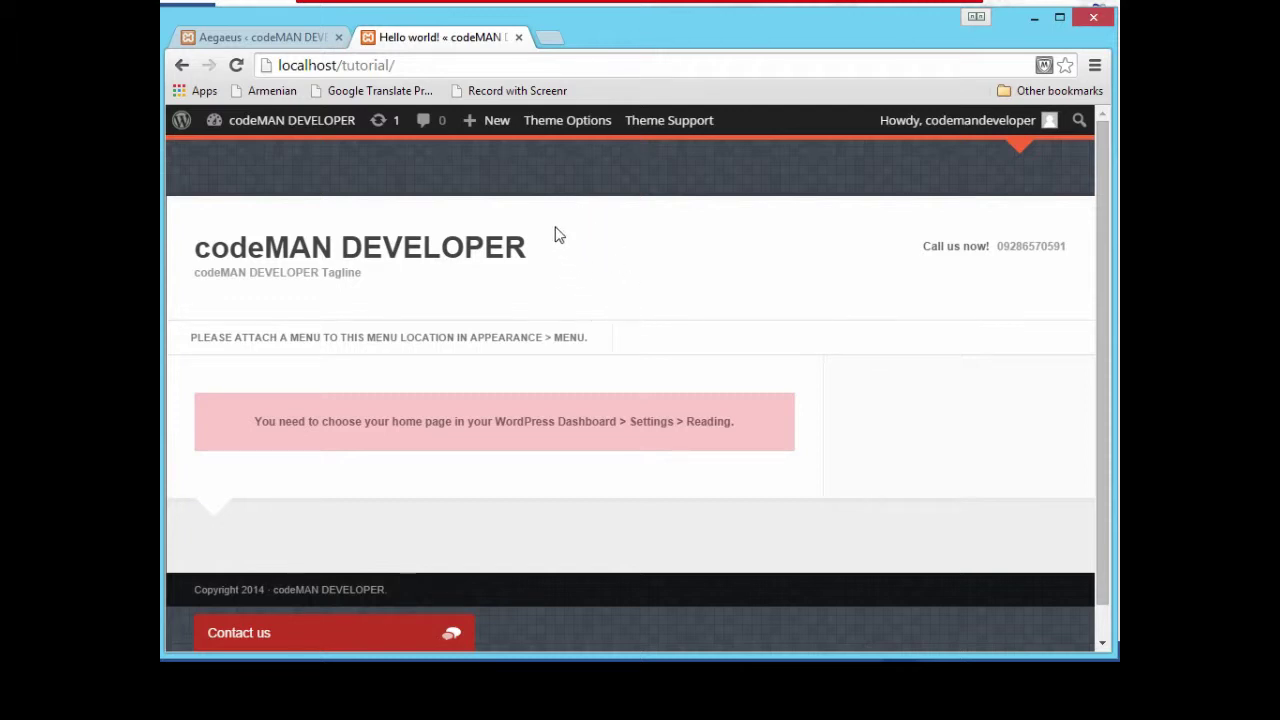
pyautogui.moveTo(563, 258); pyautogui.dragTo(187, 250)
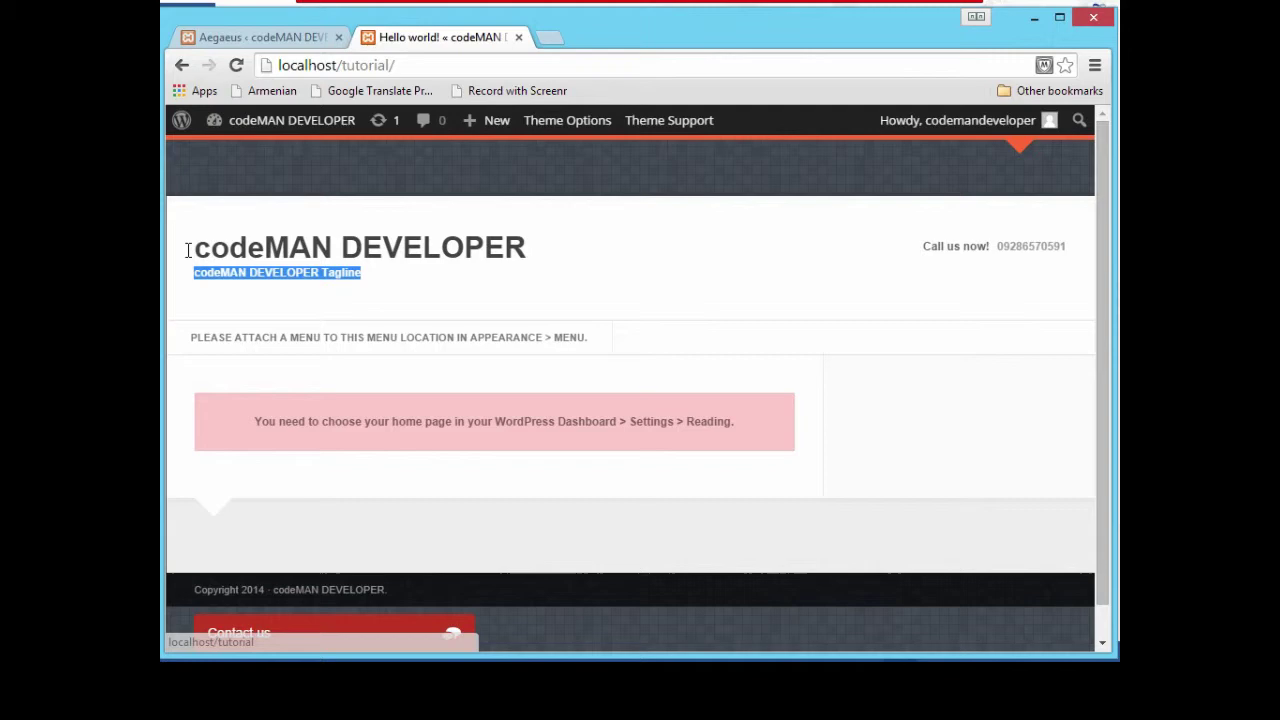
pyautogui.click(560, 240)
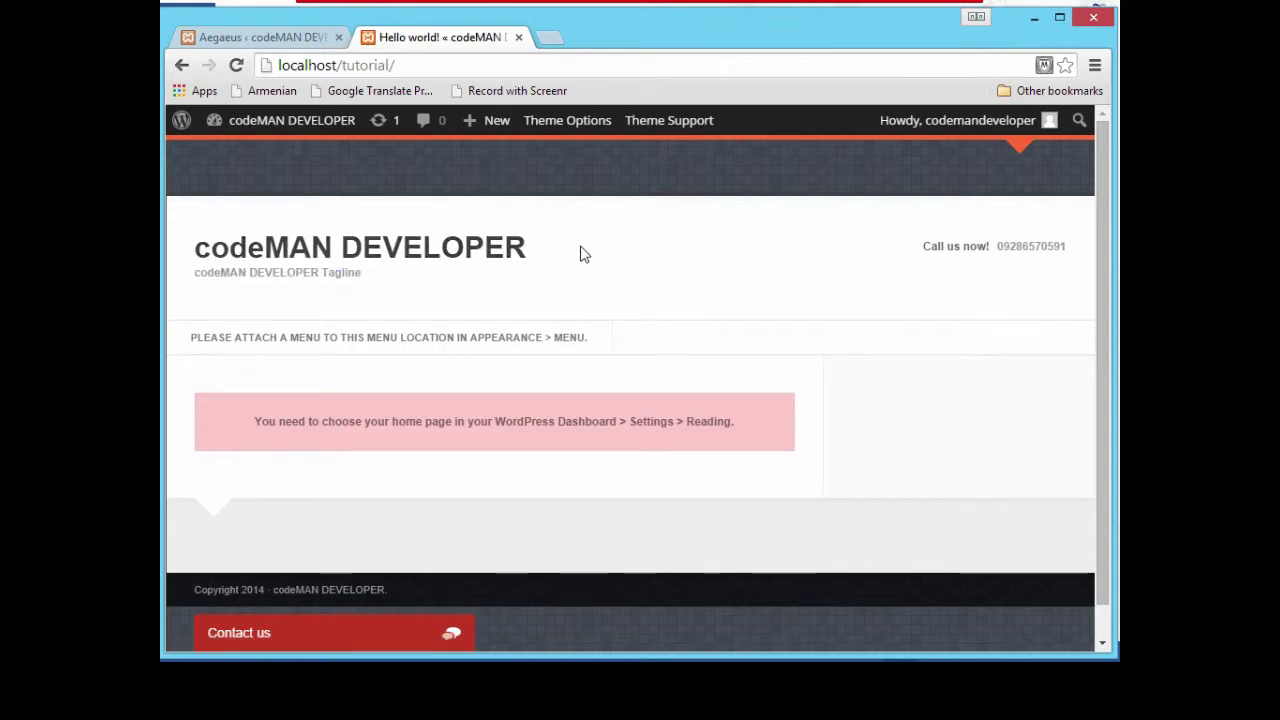
# Back in Header Settings, scroll to the empty Site Logo field and launch its Upload dialog
pyautogui.click(300, 37)
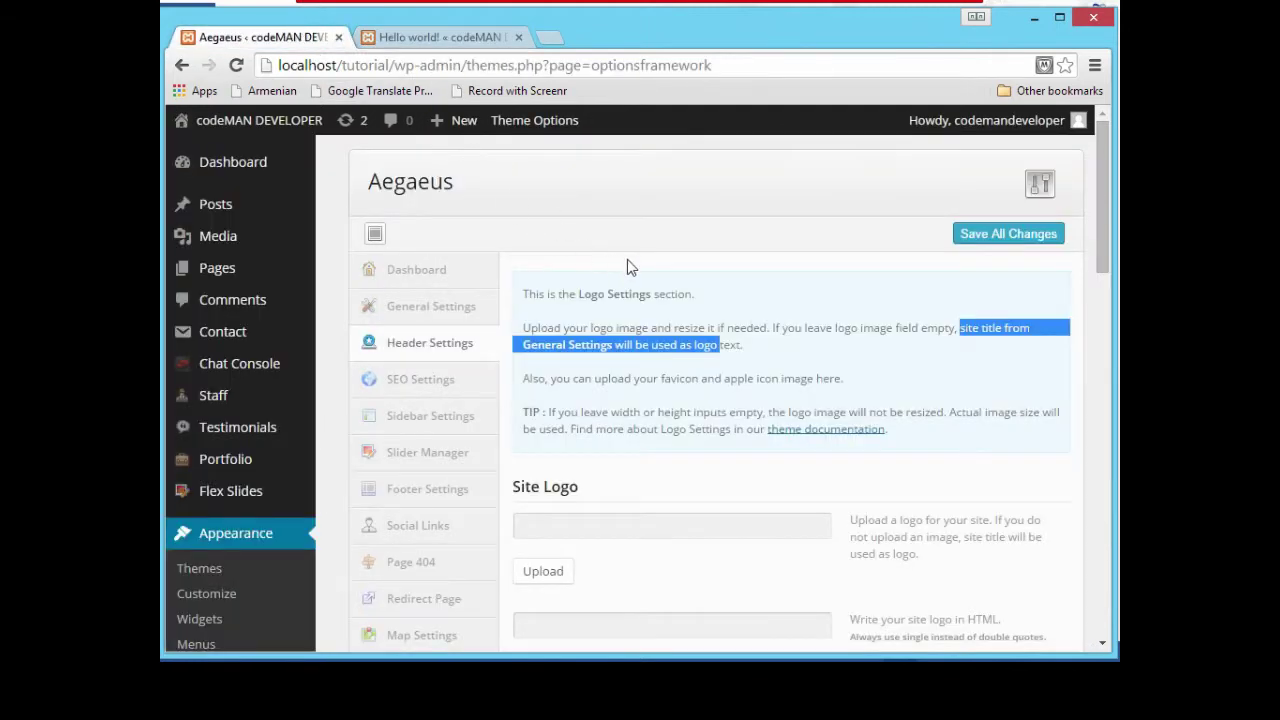
pyautogui.click(756, 317)
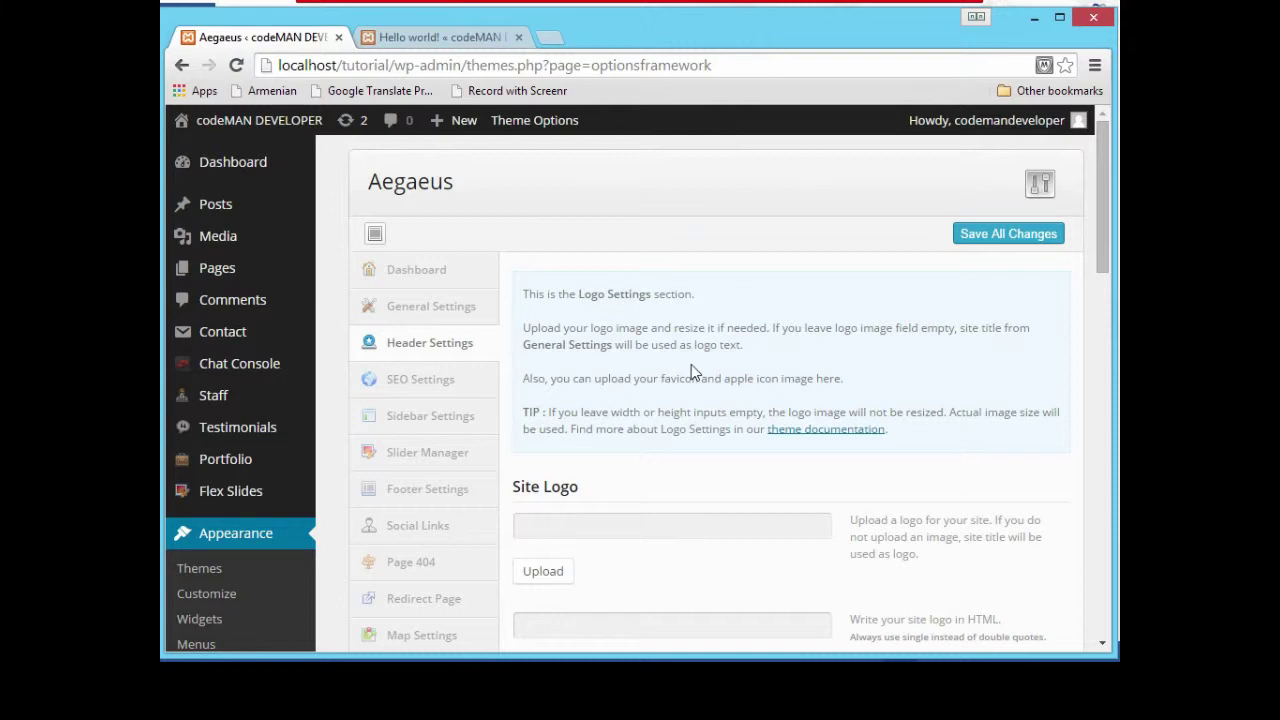
pyautogui.scroll(-2, 691, 370)
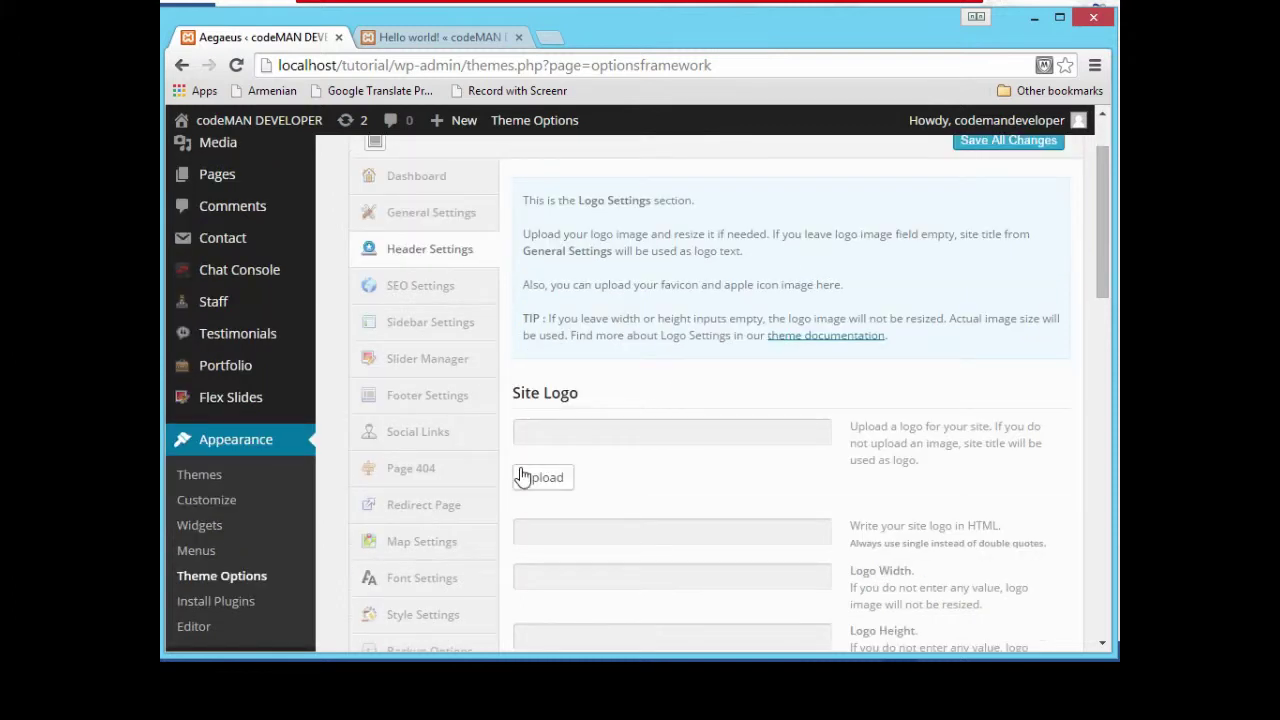
pyautogui.click(586, 434)
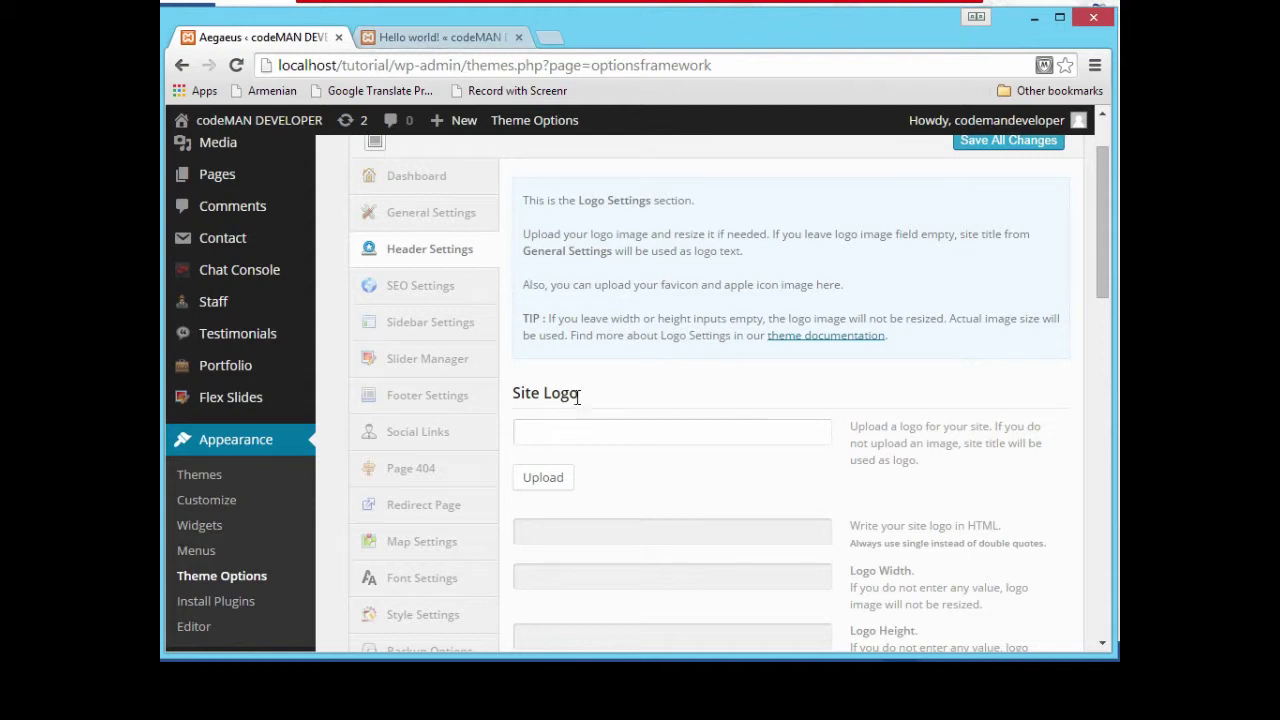
pyautogui.click(552, 480)
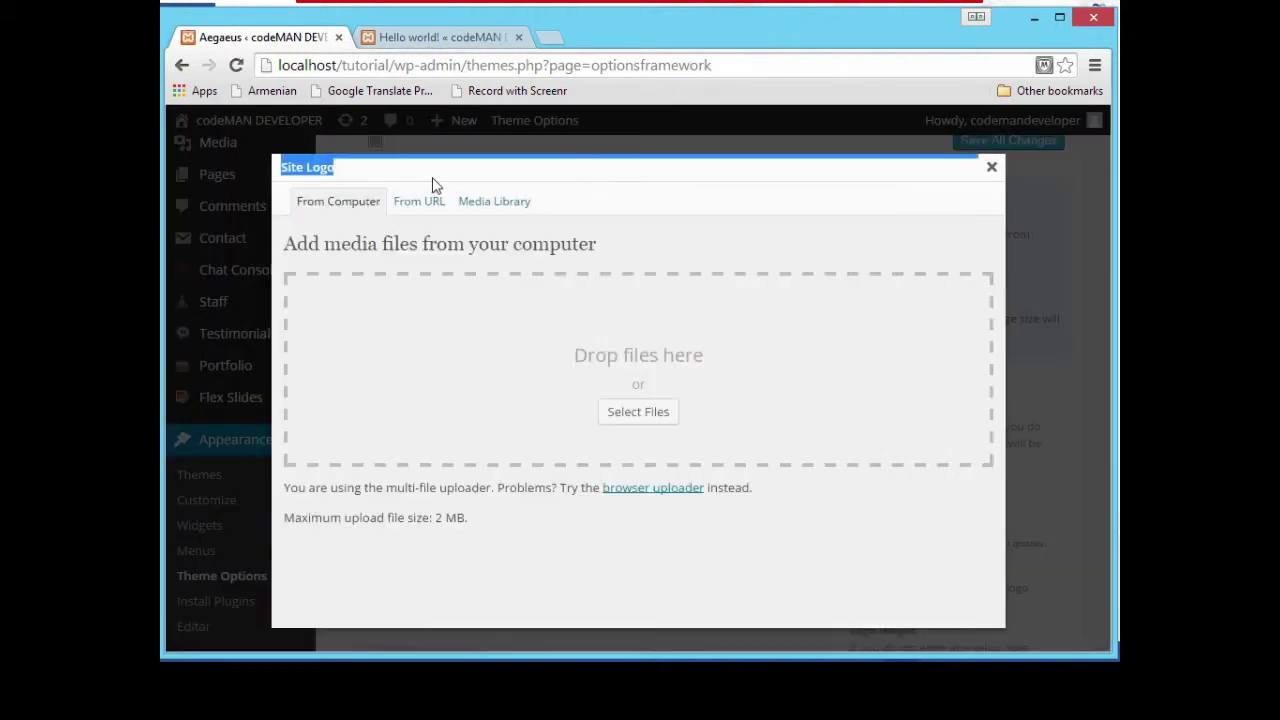
pyautogui.click(441, 181)
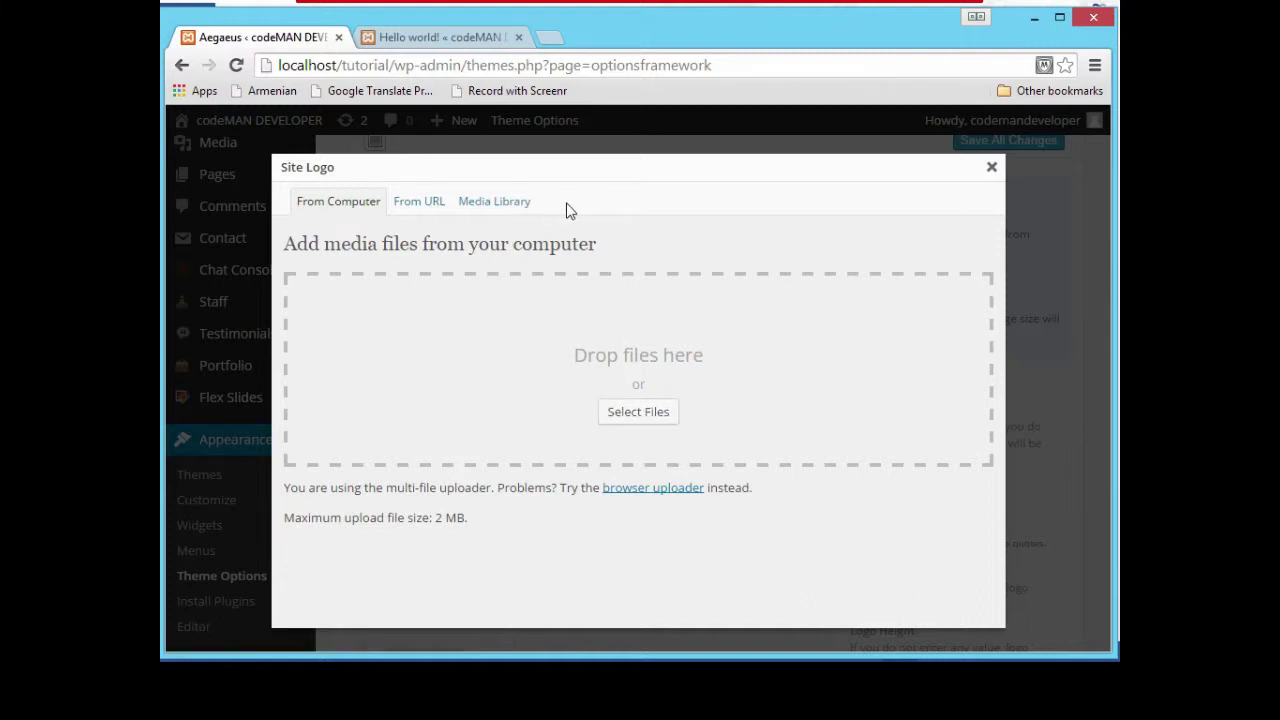
# Browse the Media Library tab and point out the existing Logo and 1st Logo images
pyautogui.click(500, 208)
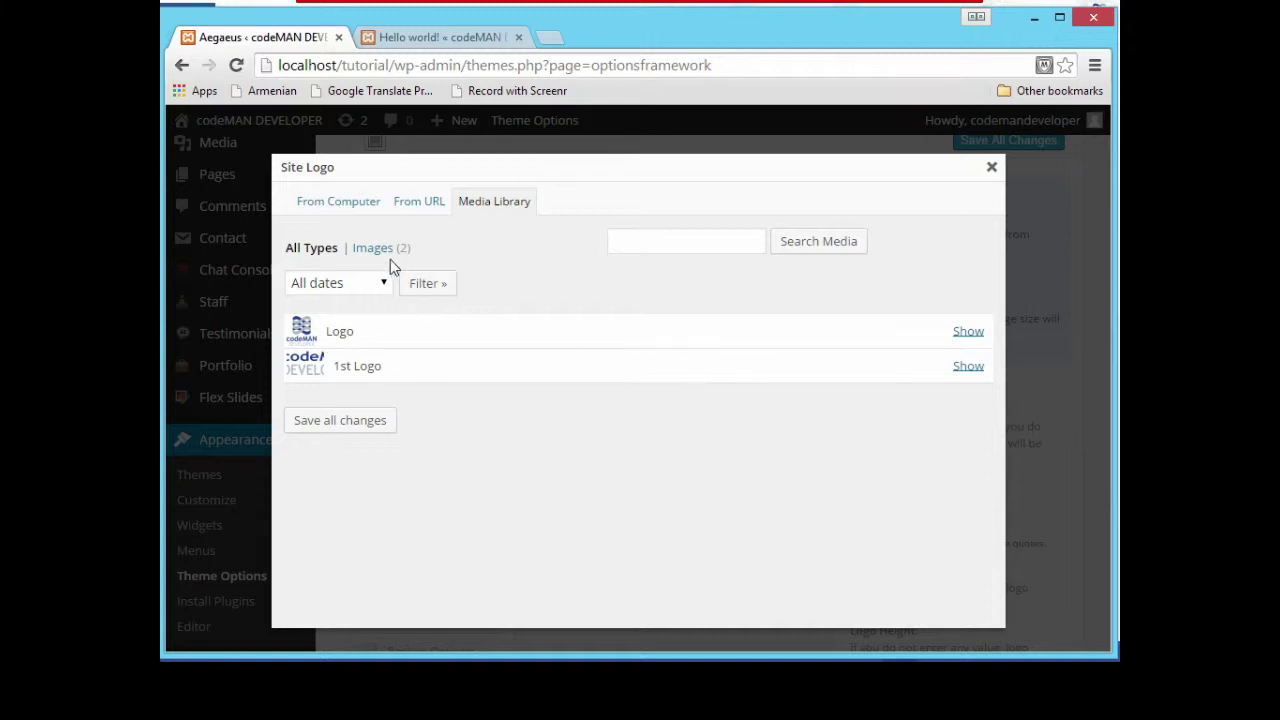
pyautogui.tripleClick(348, 366)
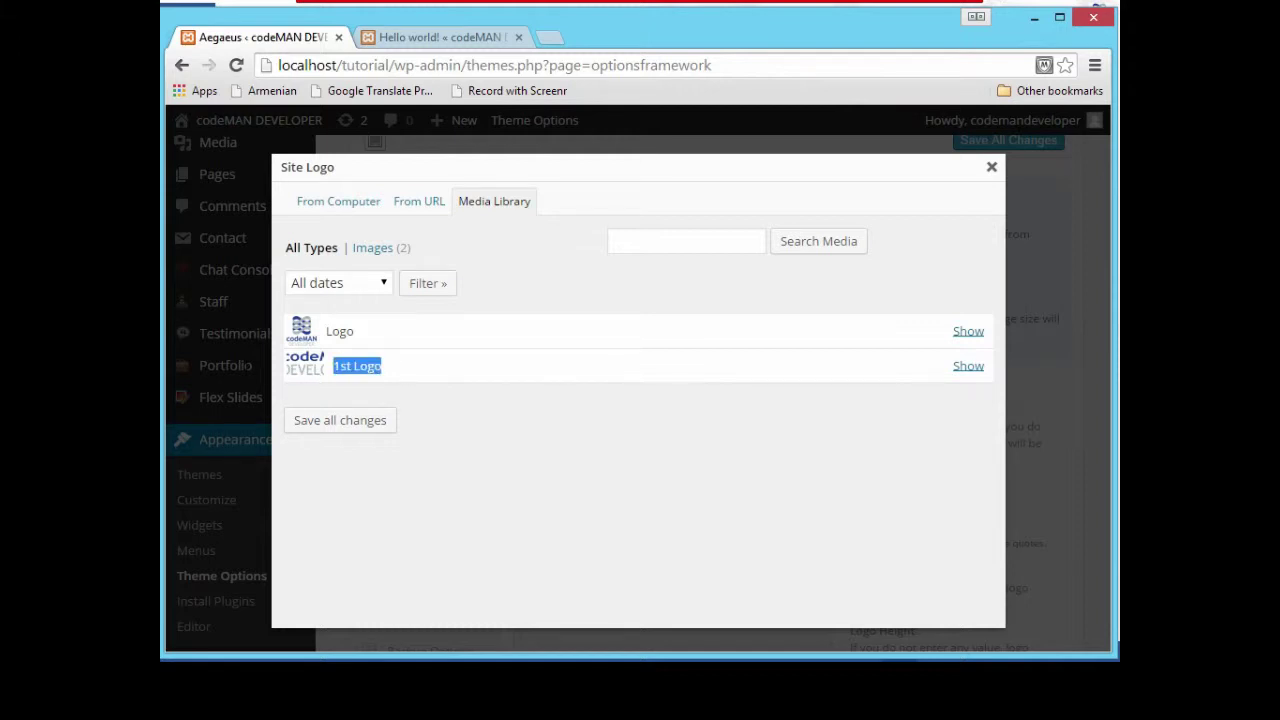
pyautogui.tripleClick(374, 332)
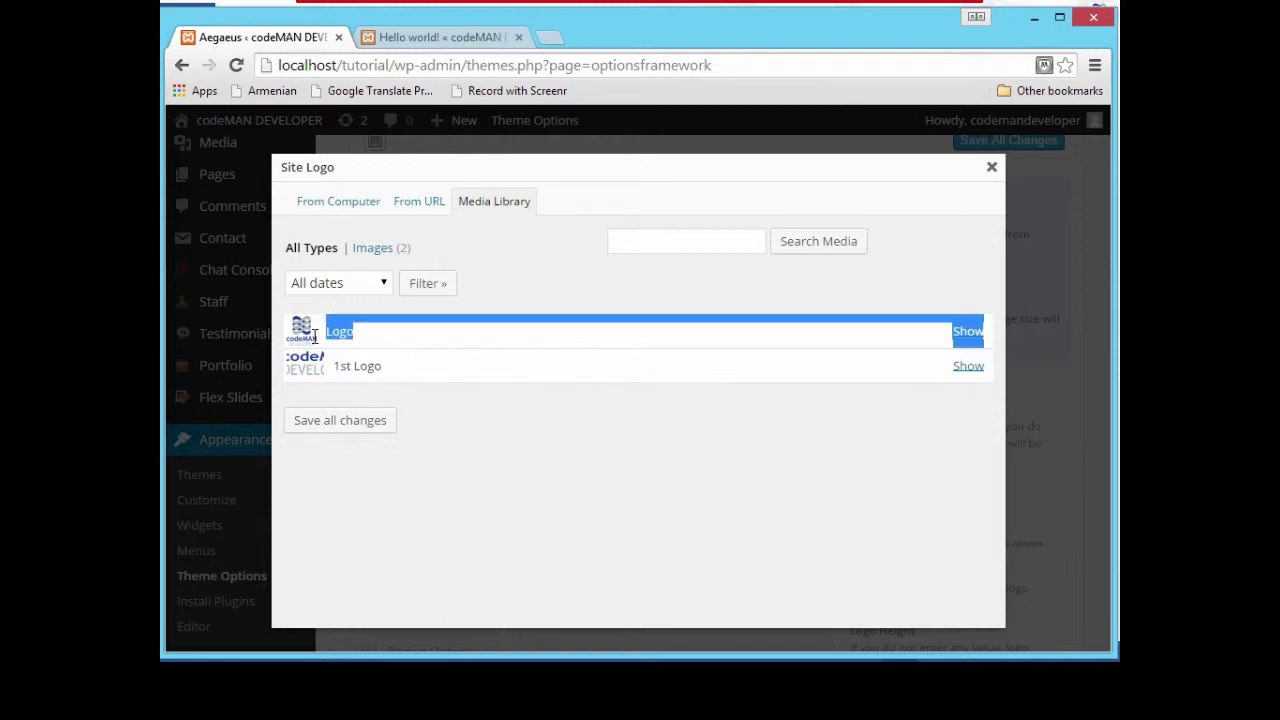
pyautogui.click(378, 341)
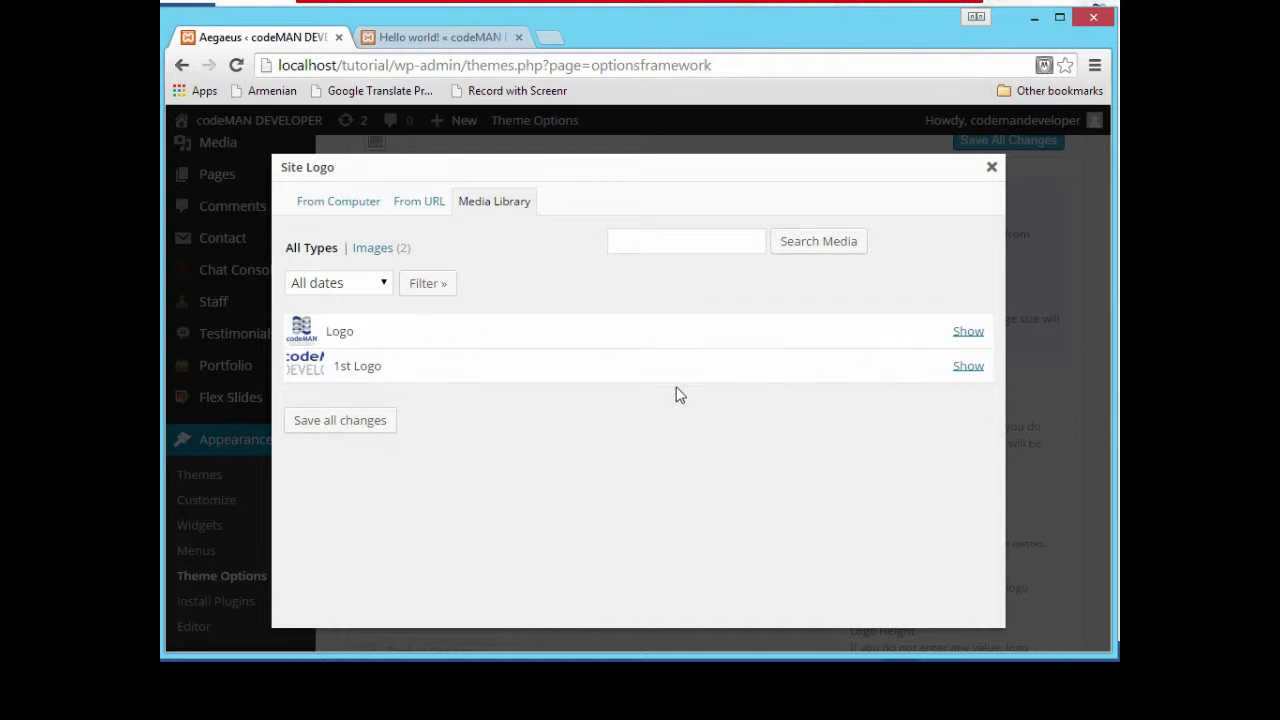
# Expand the Logo image details, note its 200 × 200 size, then return to From Computer
pyautogui.click(968, 334)
pyautogui.scroll(-4, 700, 396)
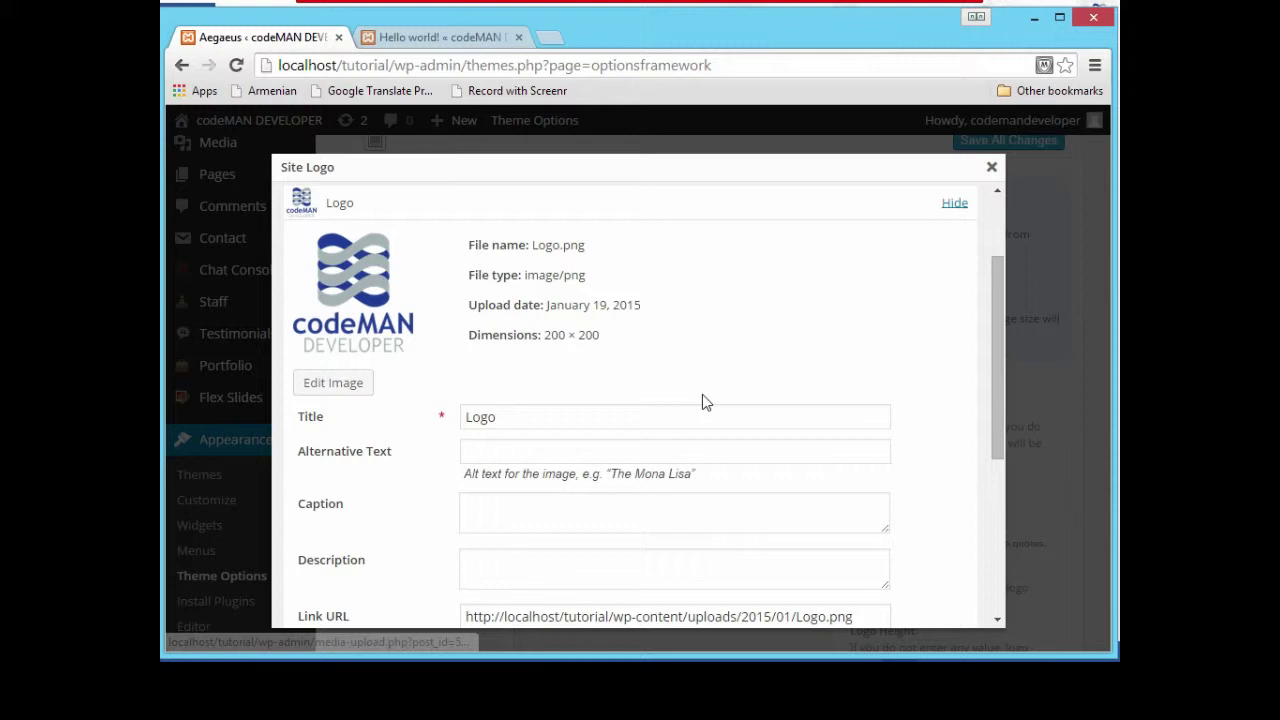
pyautogui.scroll(3, 702, 400)
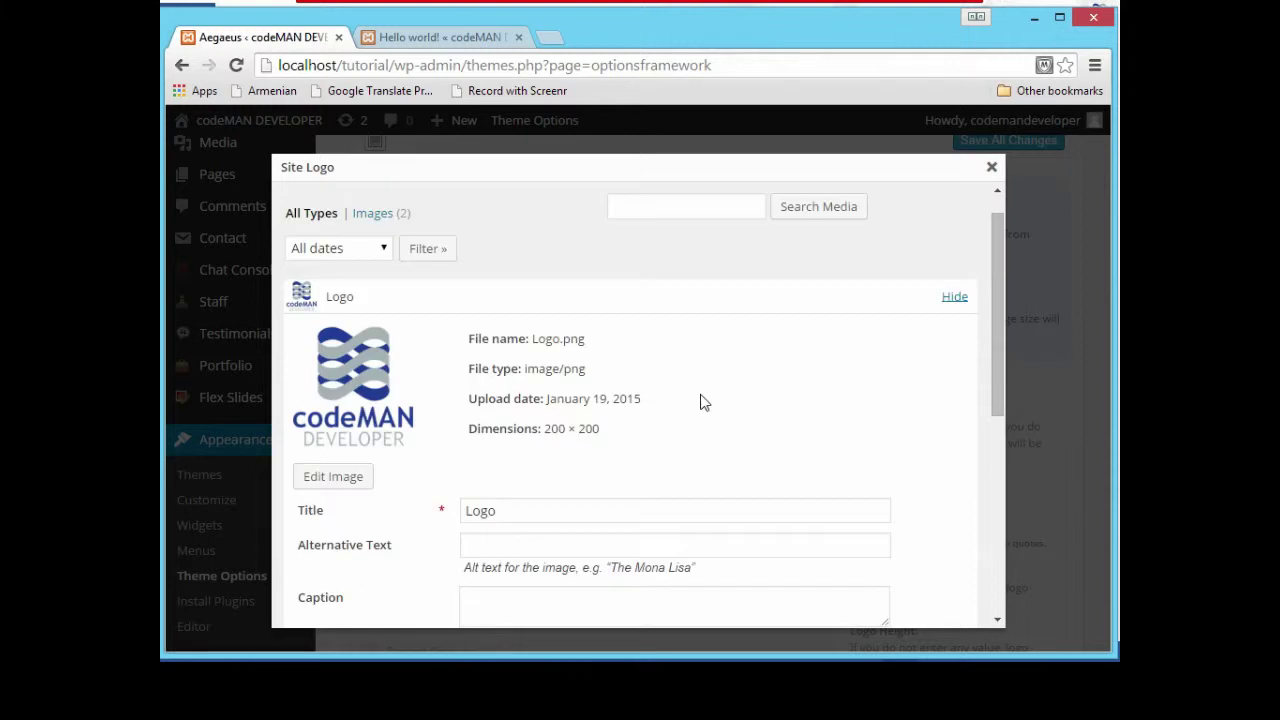
pyautogui.moveTo(601, 438); pyautogui.dragTo(474, 430)
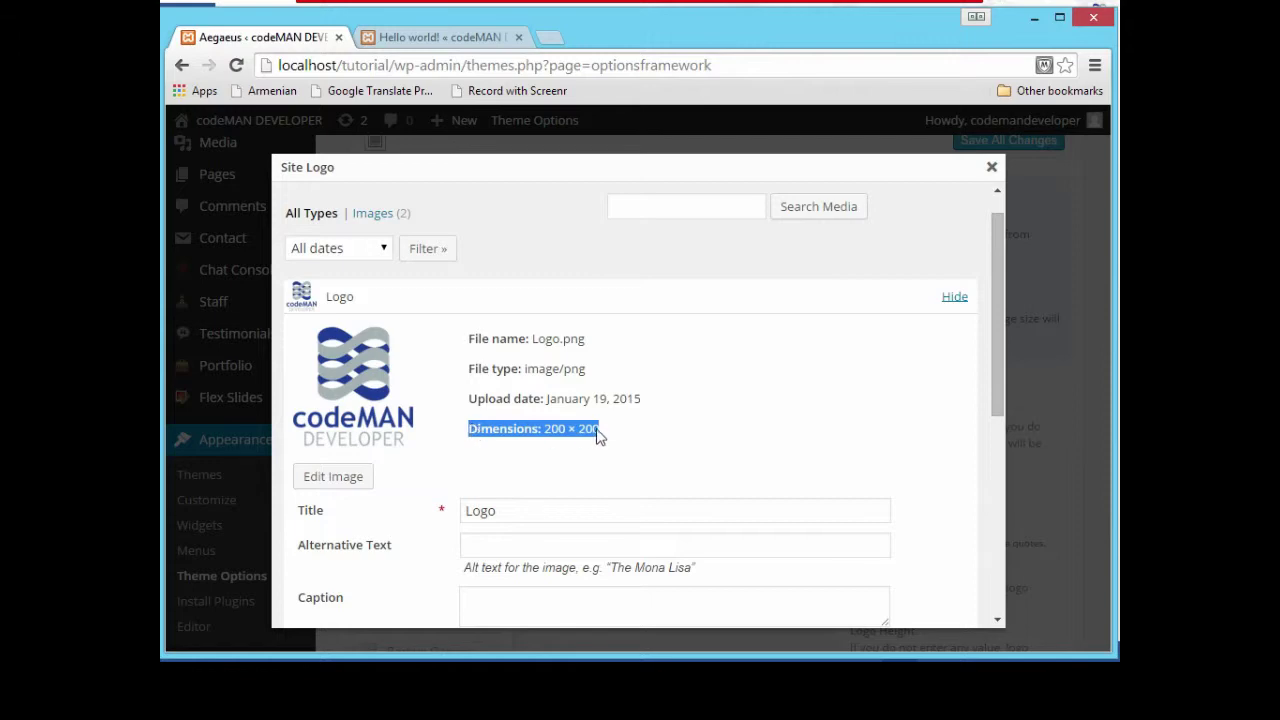
pyautogui.scroll(-2, 598, 430)
pyautogui.scroll(-2, 598, 430)
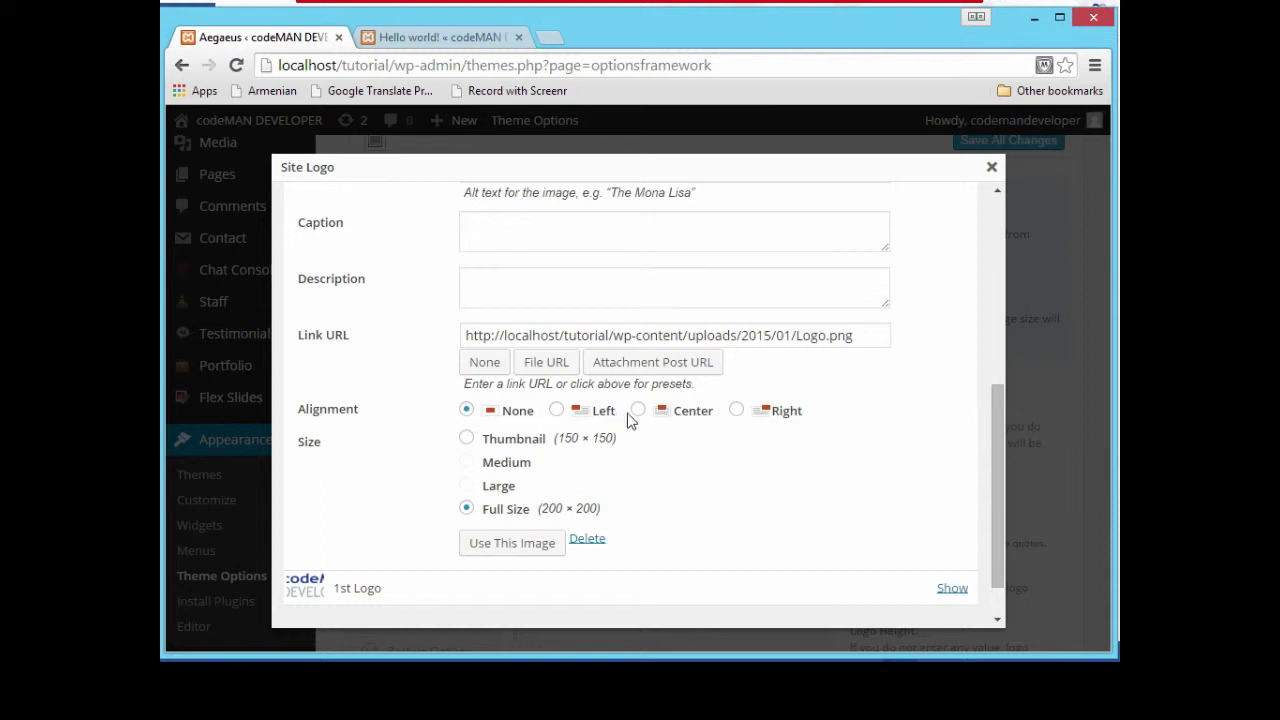
pyautogui.scroll(4, 686, 420)
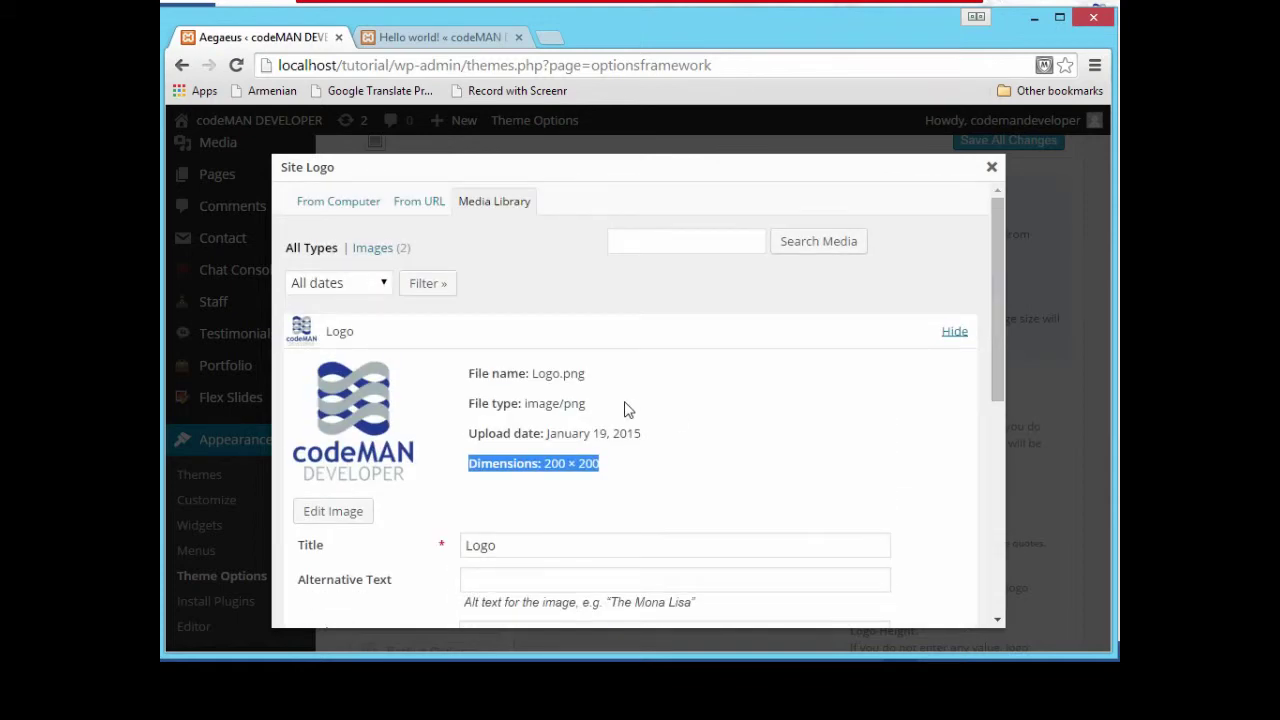
pyautogui.scroll(-2, 626, 406)
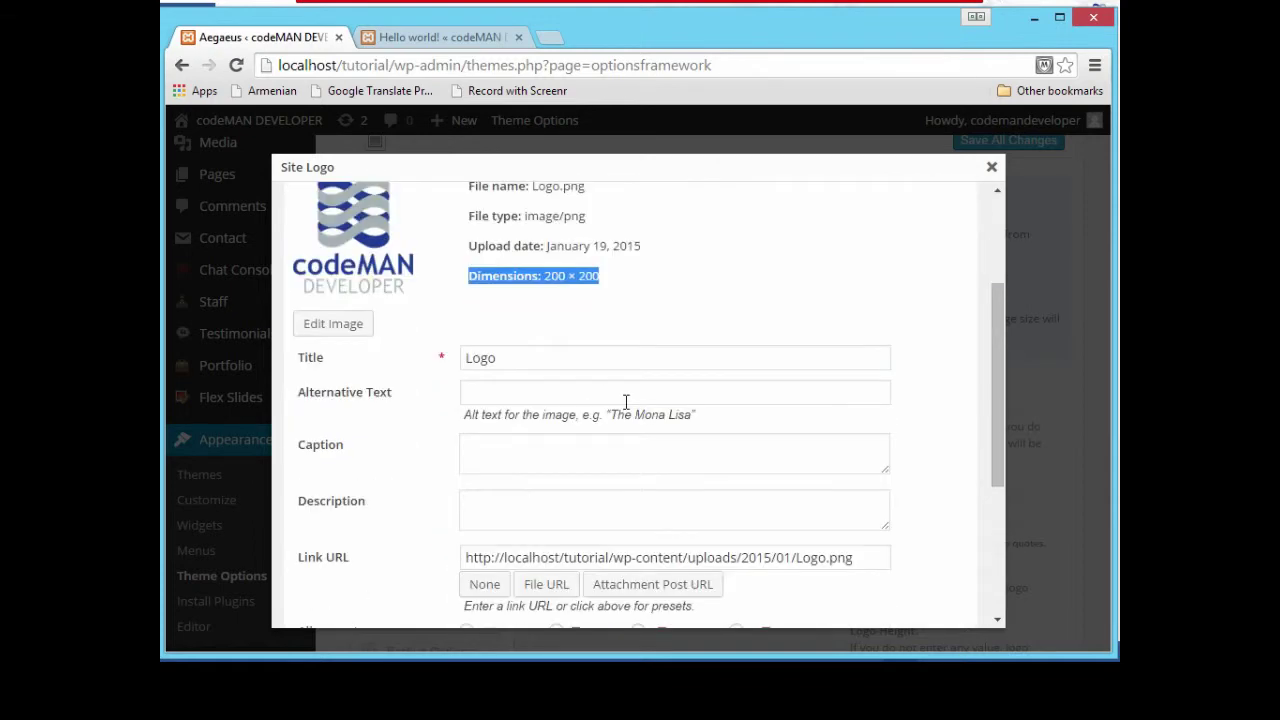
pyautogui.scroll(2, 626, 406)
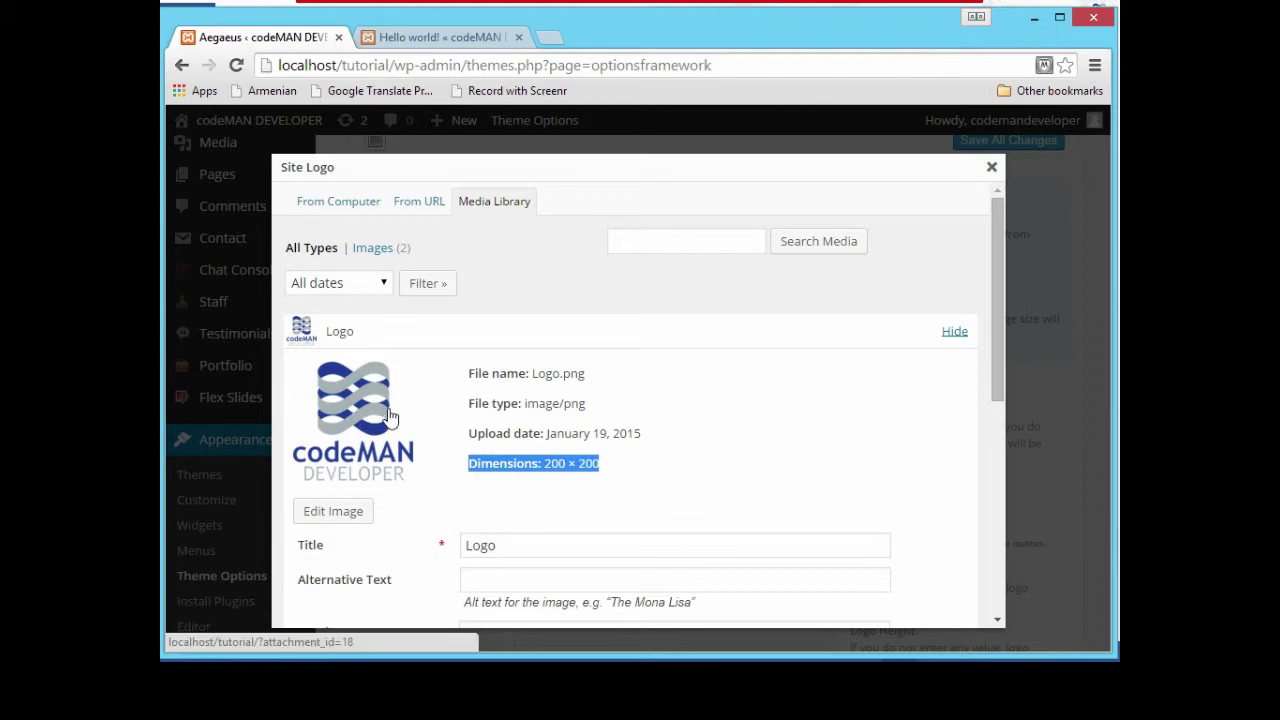
pyautogui.scroll(-1, 388, 408)
pyautogui.scroll(-4, 388, 407)
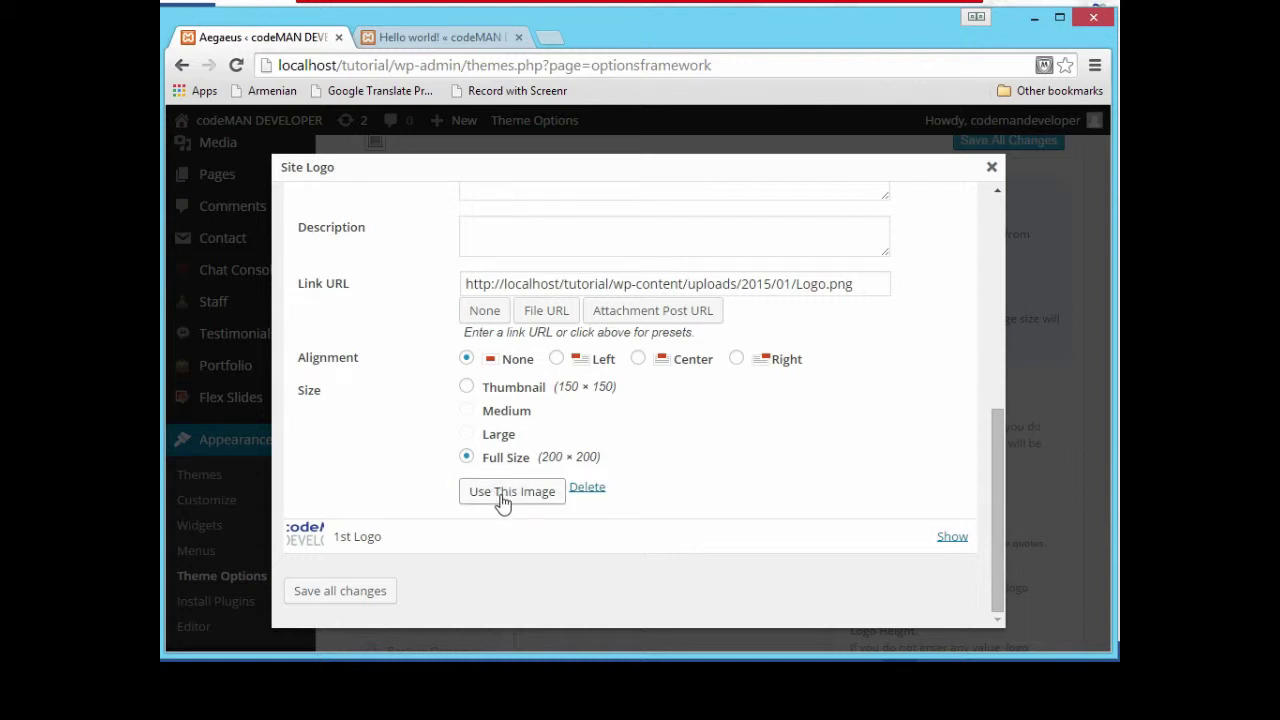
pyautogui.scroll(5, 502, 503)
pyautogui.scroll(-3, 501, 460)
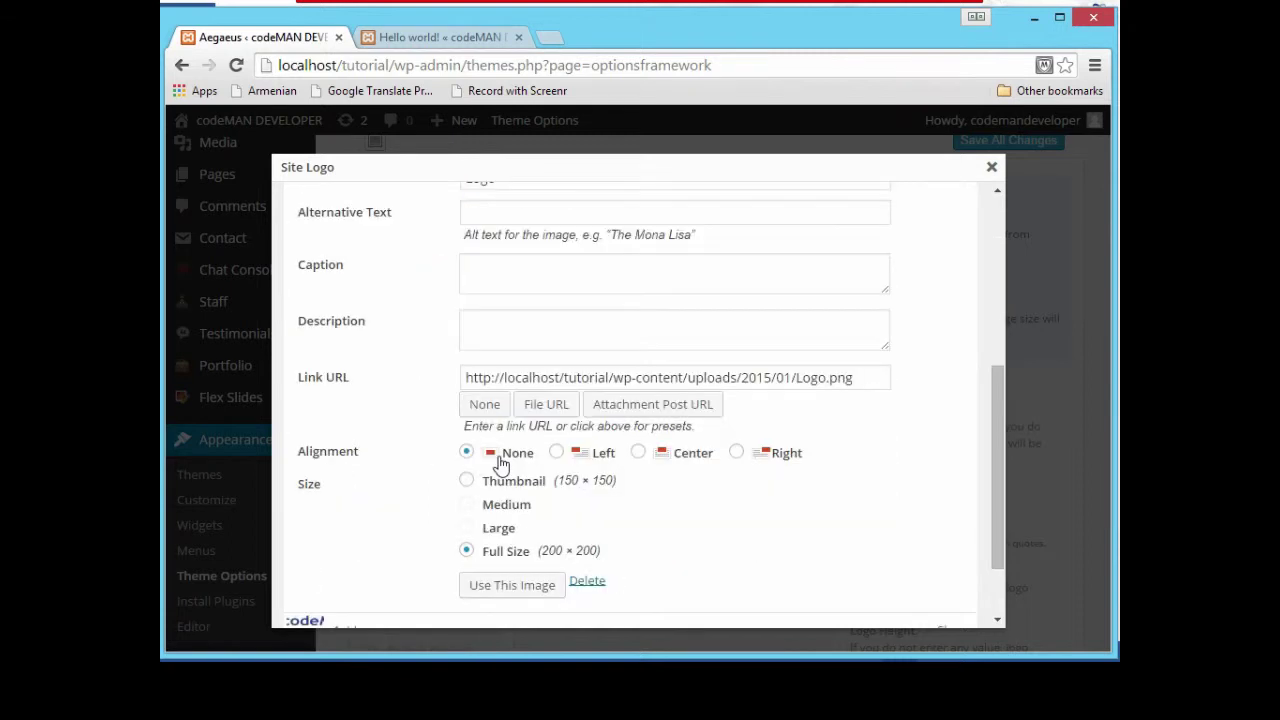
pyautogui.scroll(4, 500, 460)
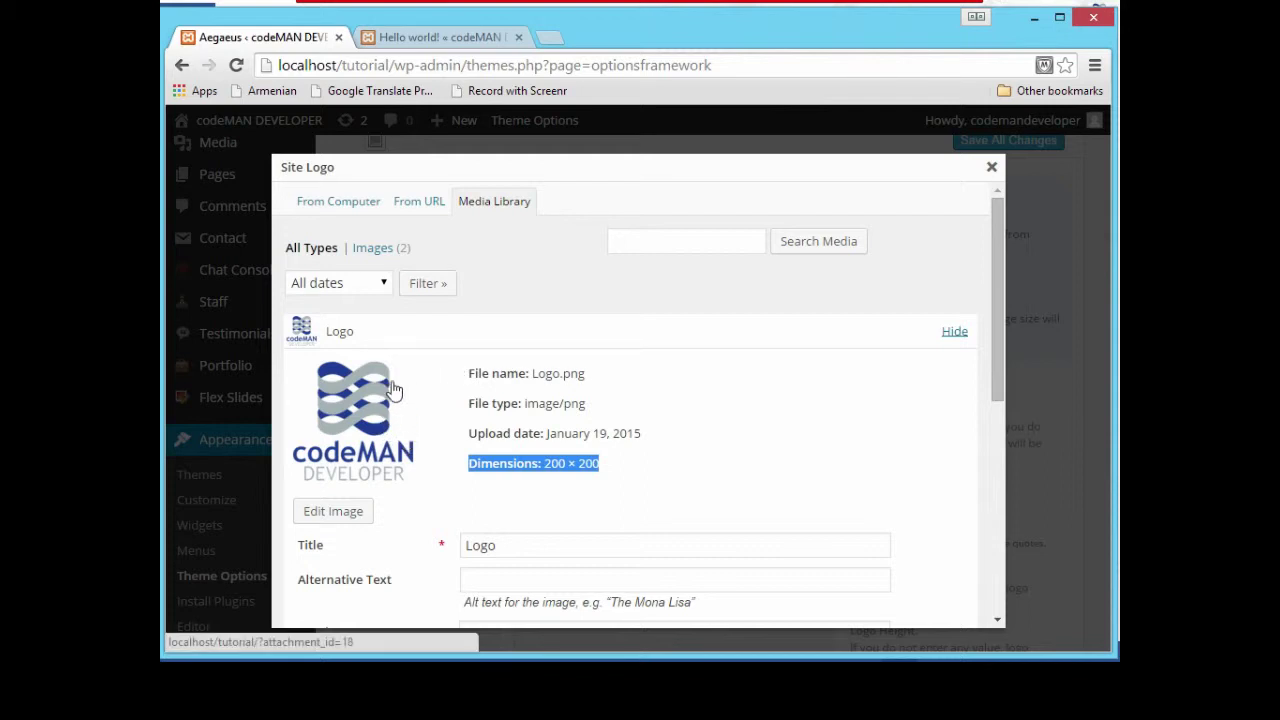
pyautogui.click(333, 206)
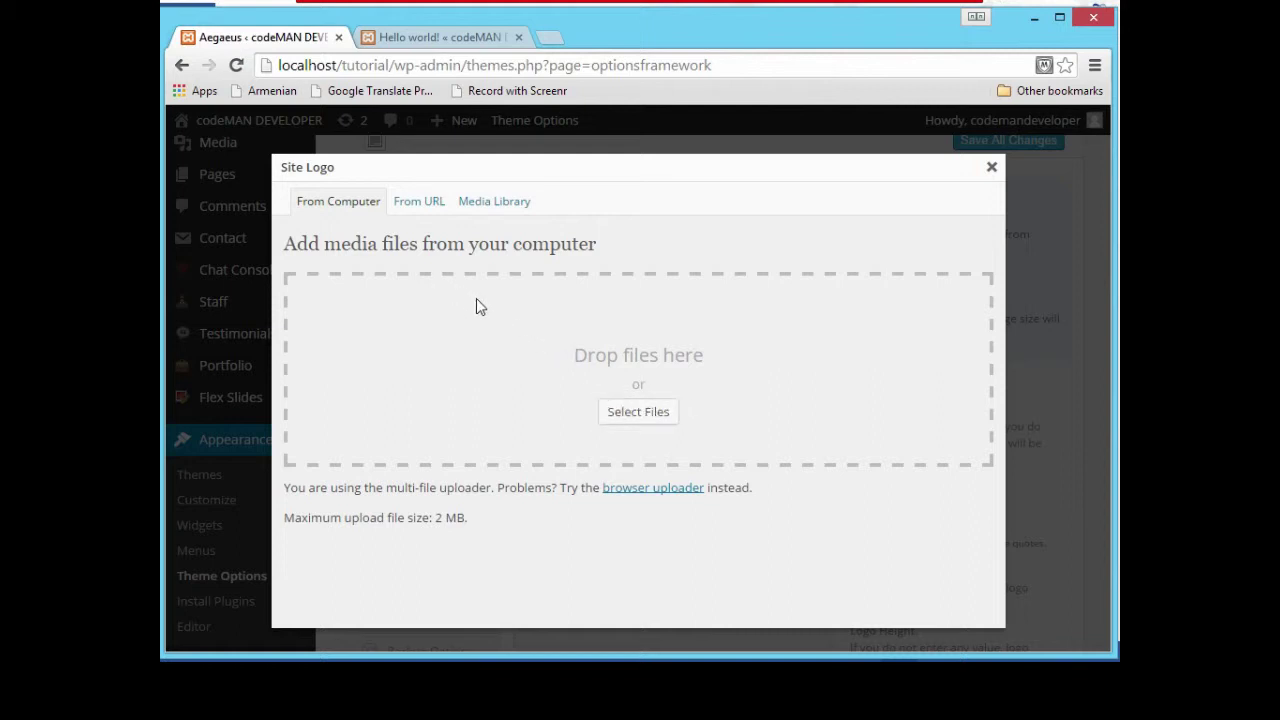
# Upload Logo.png from the Tutorial Images folder and review the resulting Logo1.png details
pyautogui.click(637, 412)
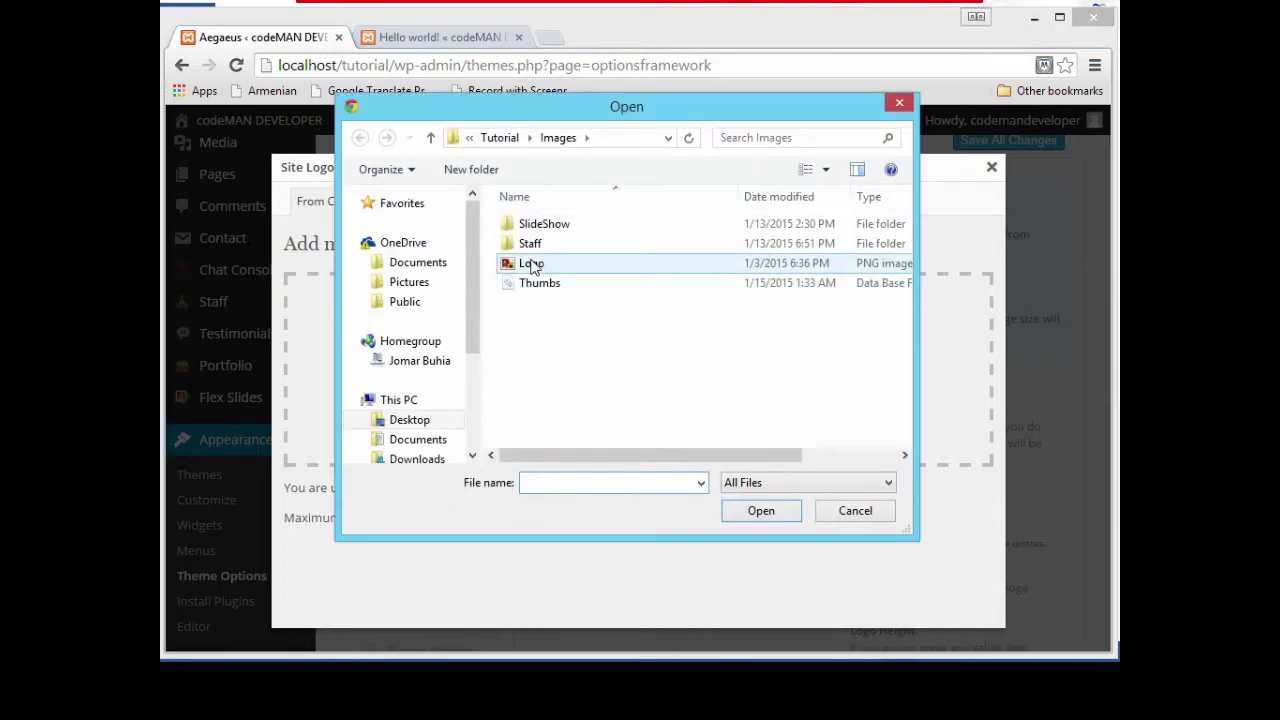
pyautogui.click(533, 267)
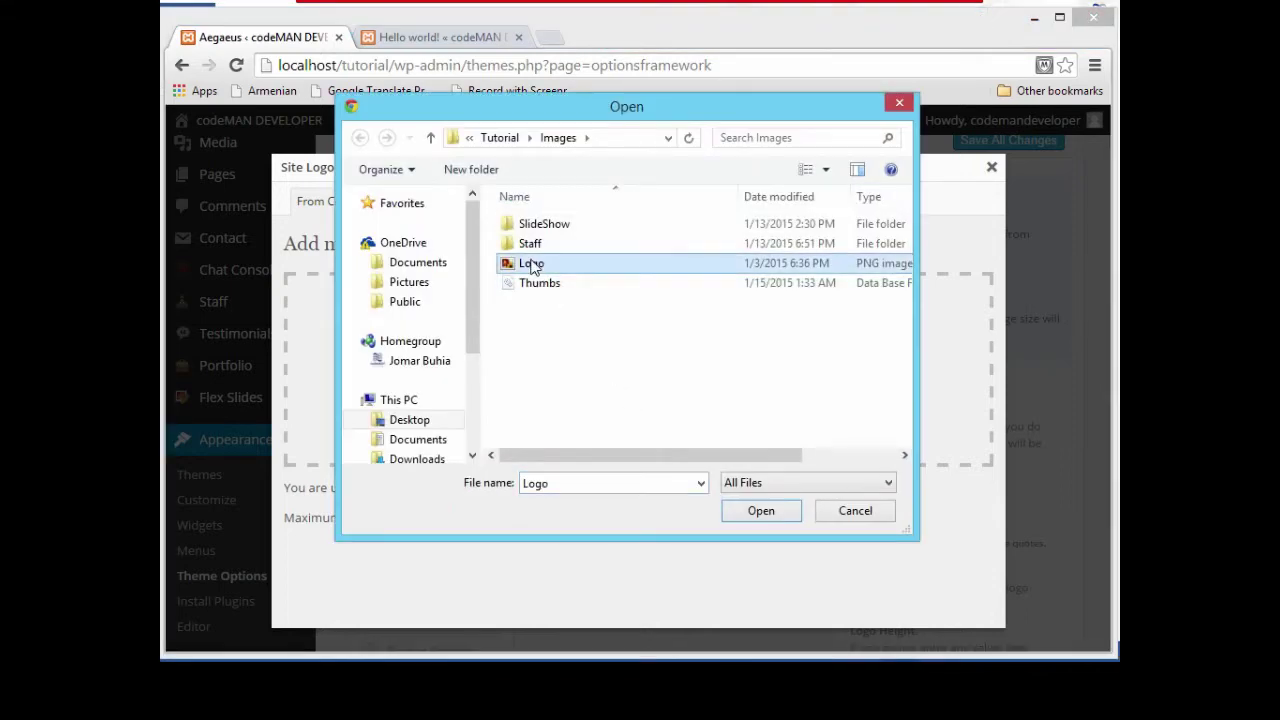
pyautogui.click(742, 511)
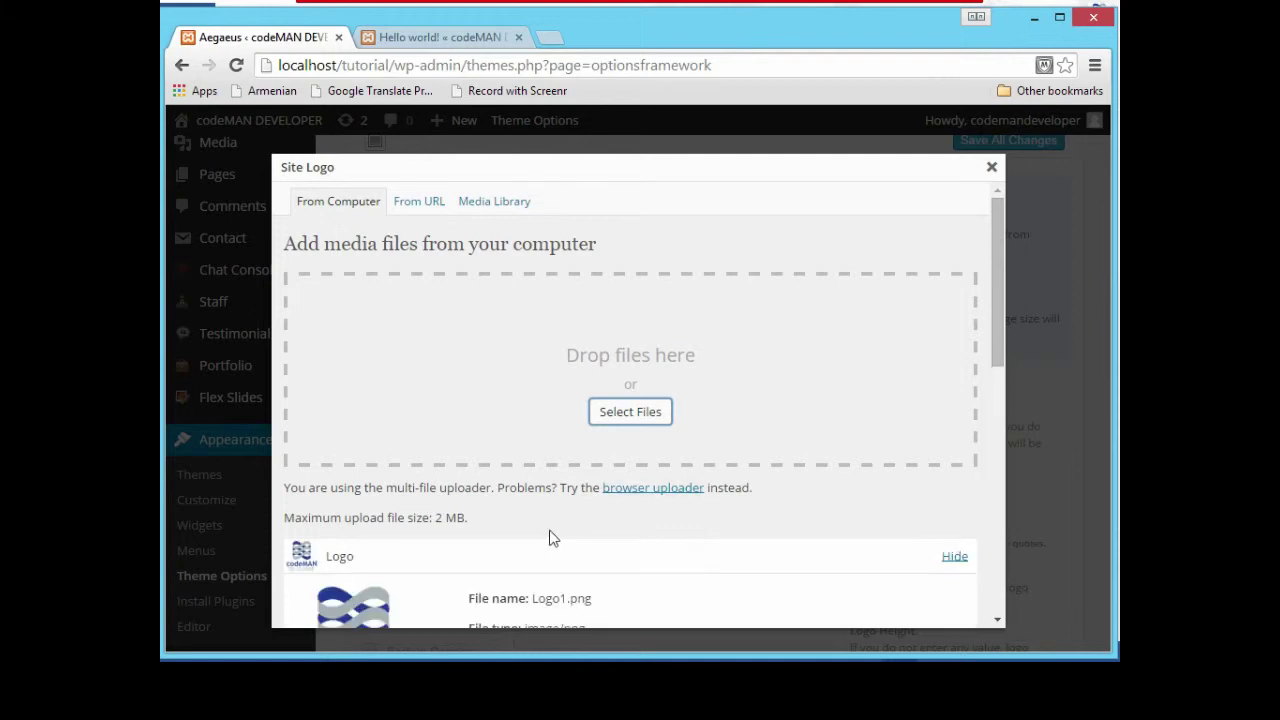
pyautogui.scroll(-1, 718, 530)
pyautogui.scroll(-1, 718, 530)
pyautogui.scroll(-3, 520, 482)
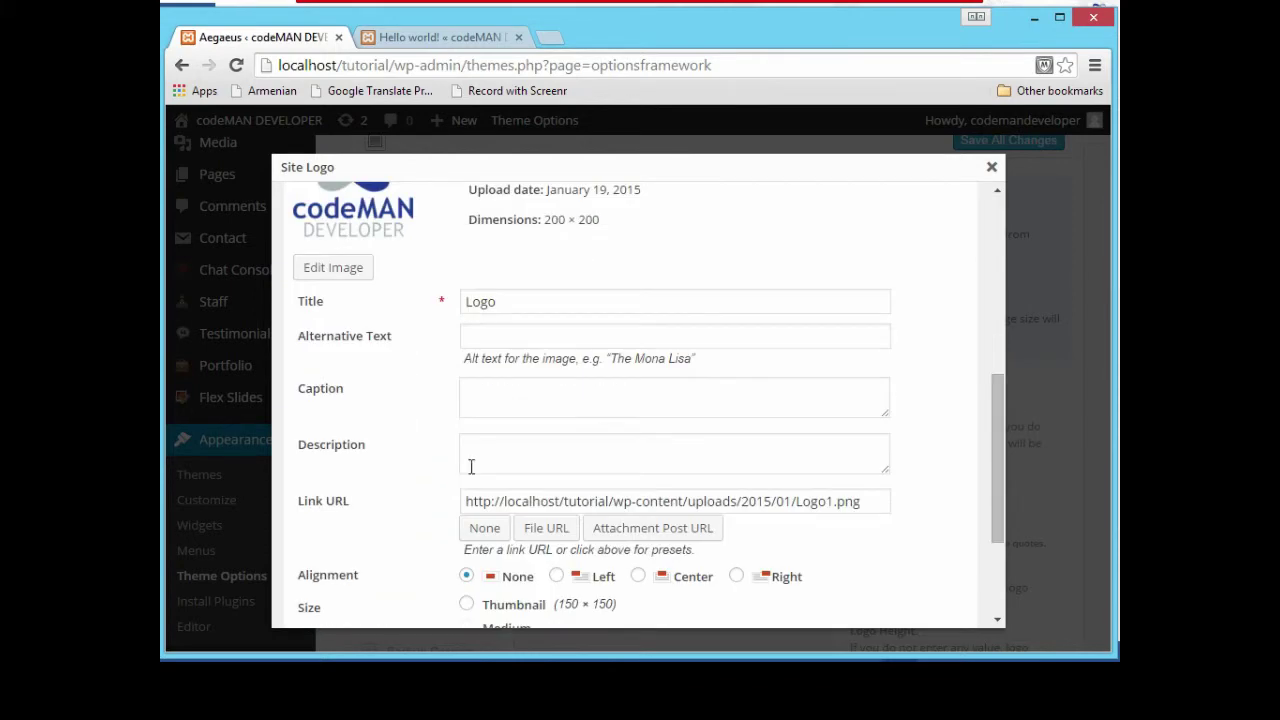
pyautogui.scroll(2, 473, 473)
pyautogui.scroll(-3, 472, 472)
pyautogui.scroll(6, 472, 475)
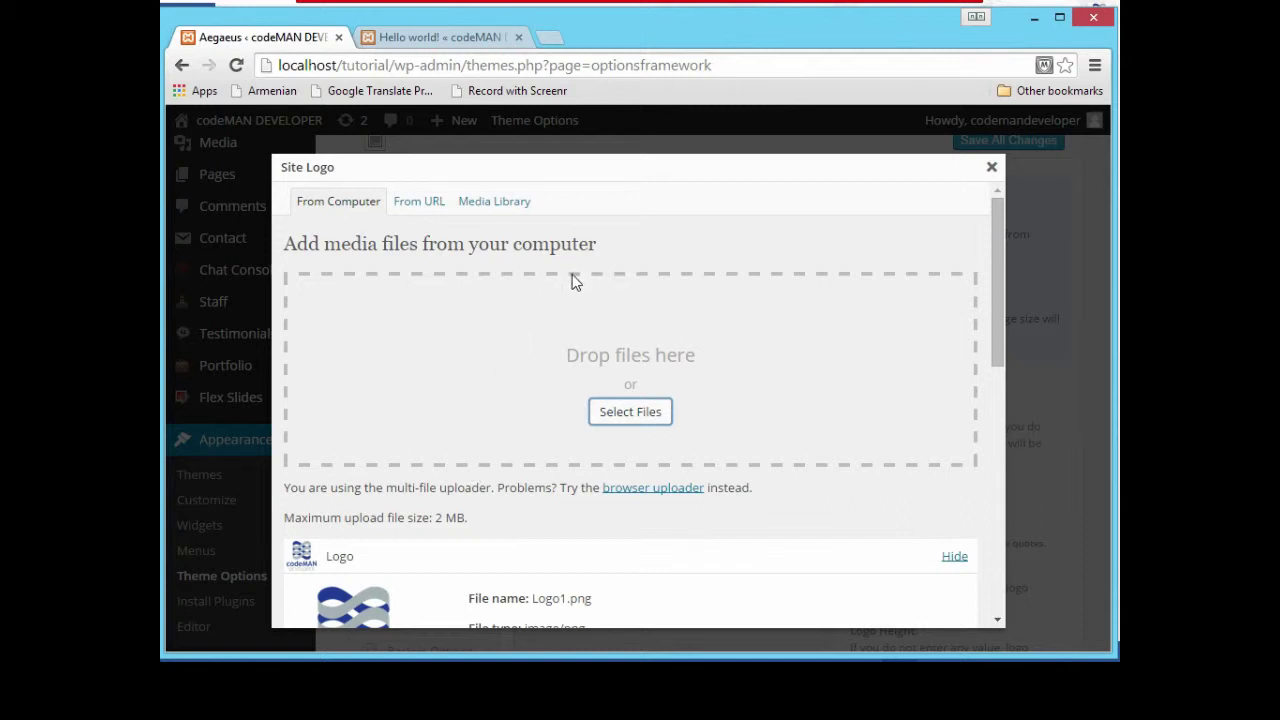
pyautogui.click(510, 205)
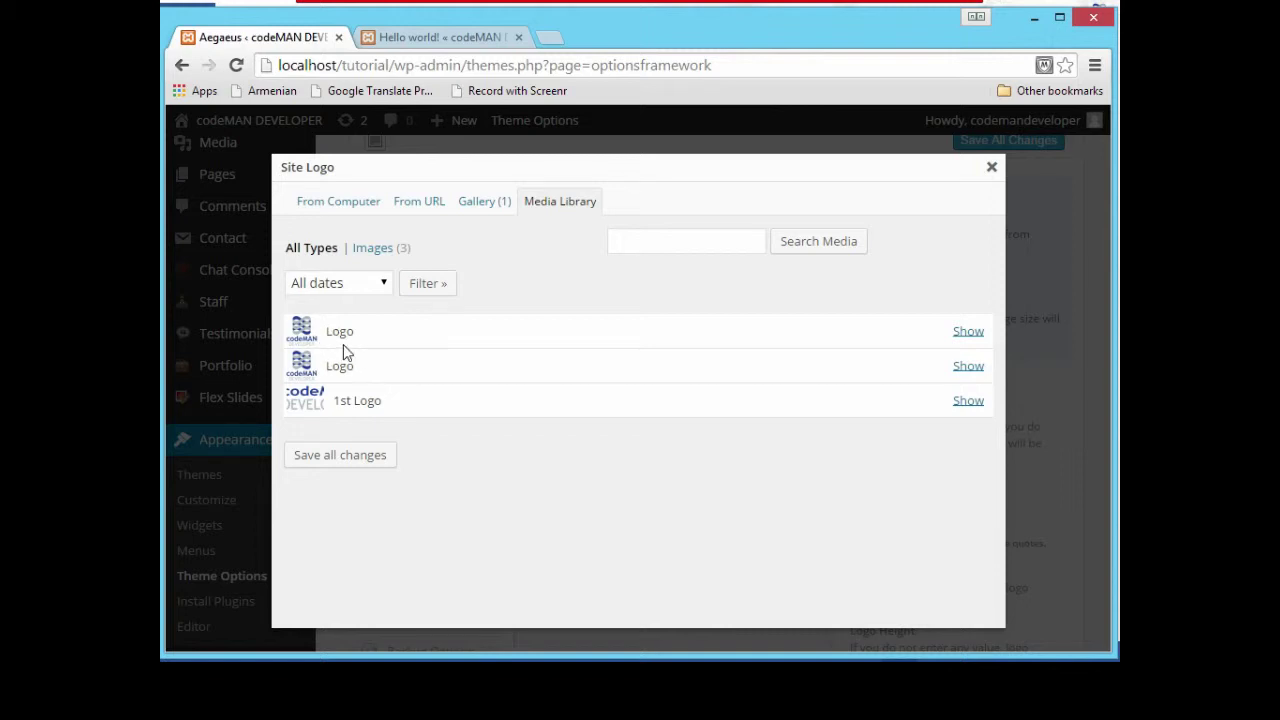
pyautogui.doubleClick(345, 332)
pyautogui.click(968, 332)
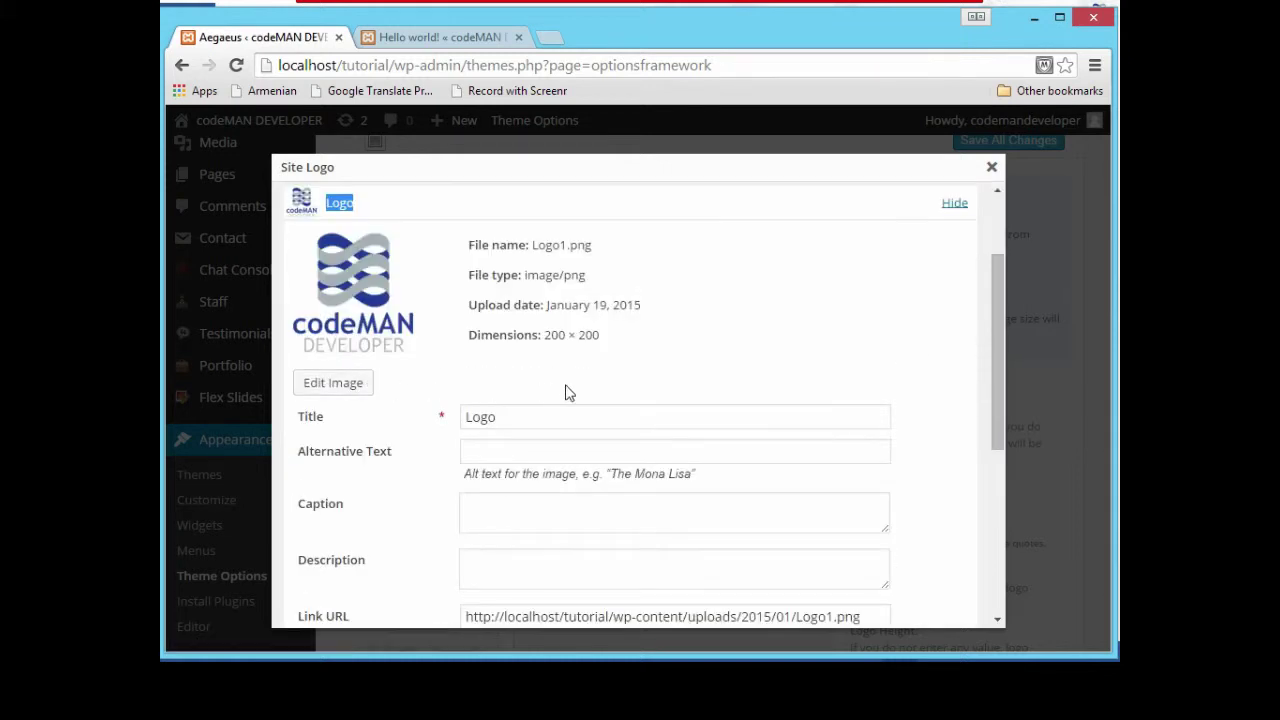
pyautogui.scroll(2, 586, 380)
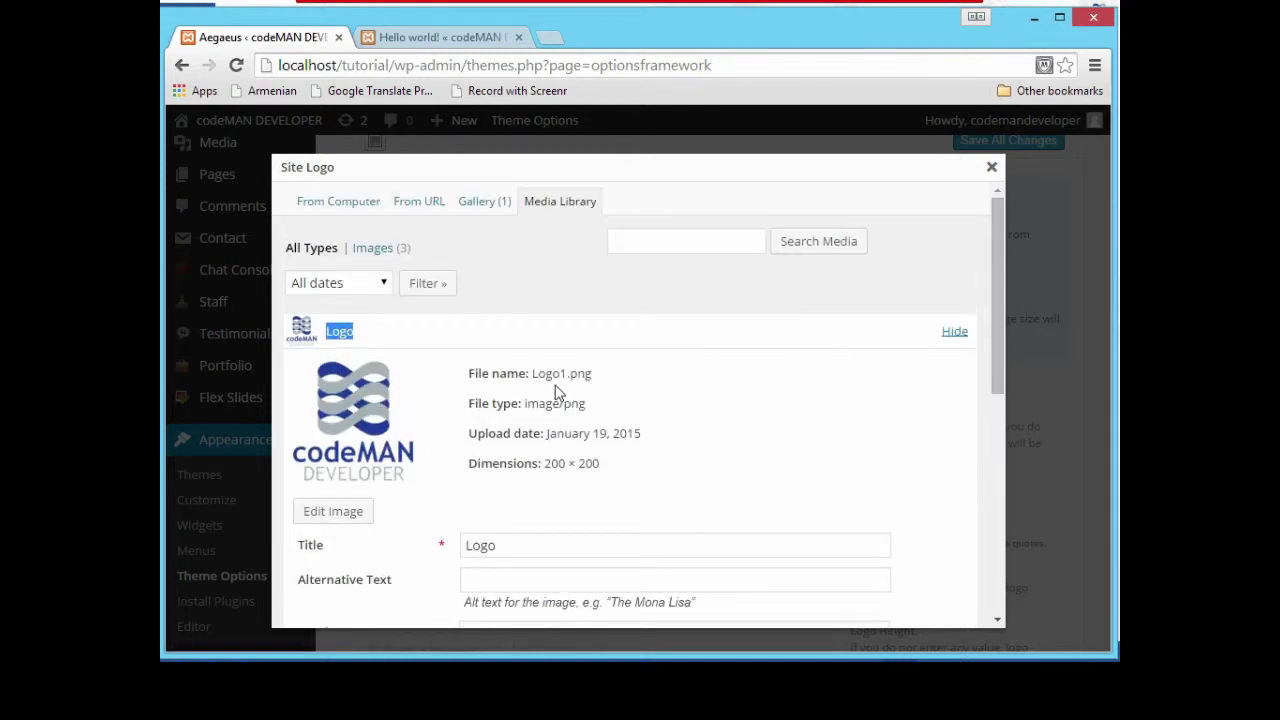
pyautogui.moveTo(565, 377); pyautogui.dragTo(534, 380)
pyautogui.click(557, 380)
pyautogui.moveTo(559, 379); pyautogui.dragTo(537, 389)
pyautogui.moveTo(563, 388); pyautogui.dragTo(533, 386)
pyautogui.click(628, 374)
pyautogui.moveTo(566, 380); pyautogui.dragTo(560, 382)
pyautogui.scroll(-1, 571, 390)
pyautogui.scroll(1, 571, 390)
pyautogui.scroll(-3, 565, 395)
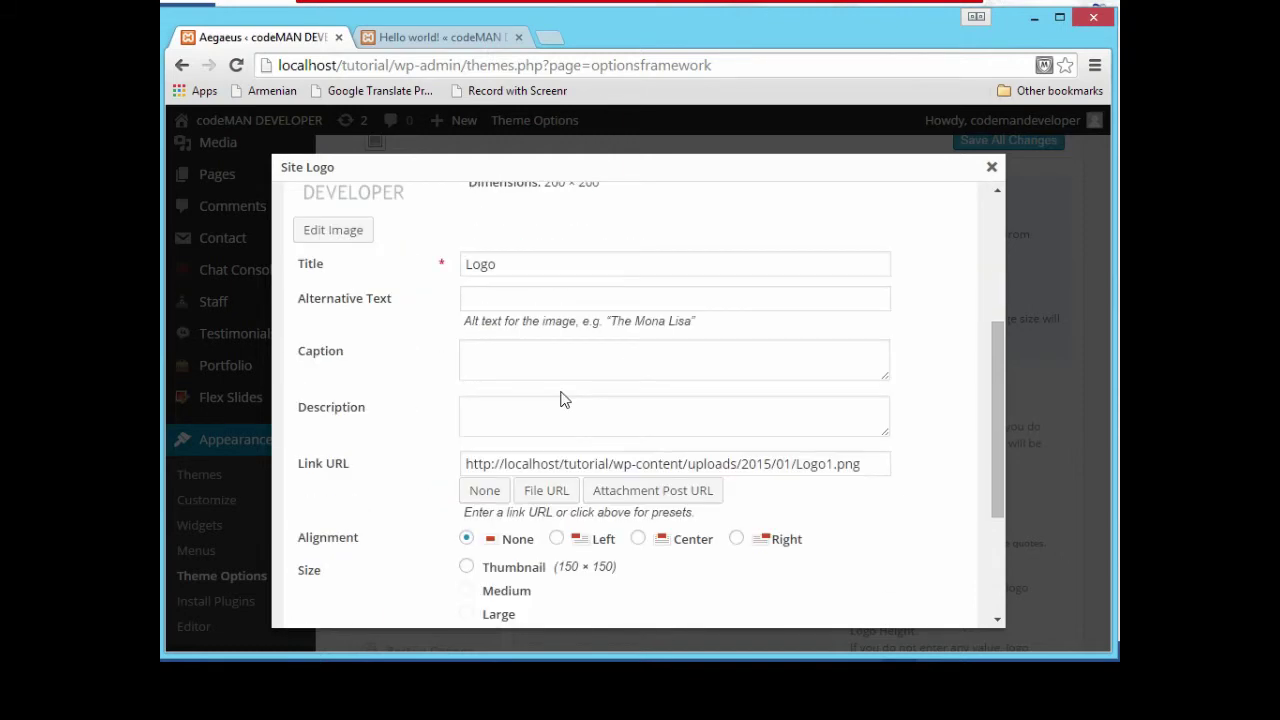
pyautogui.scroll(-1, 565, 400)
pyautogui.scroll(1, 555, 345)
pyautogui.scroll(-2, 565, 400)
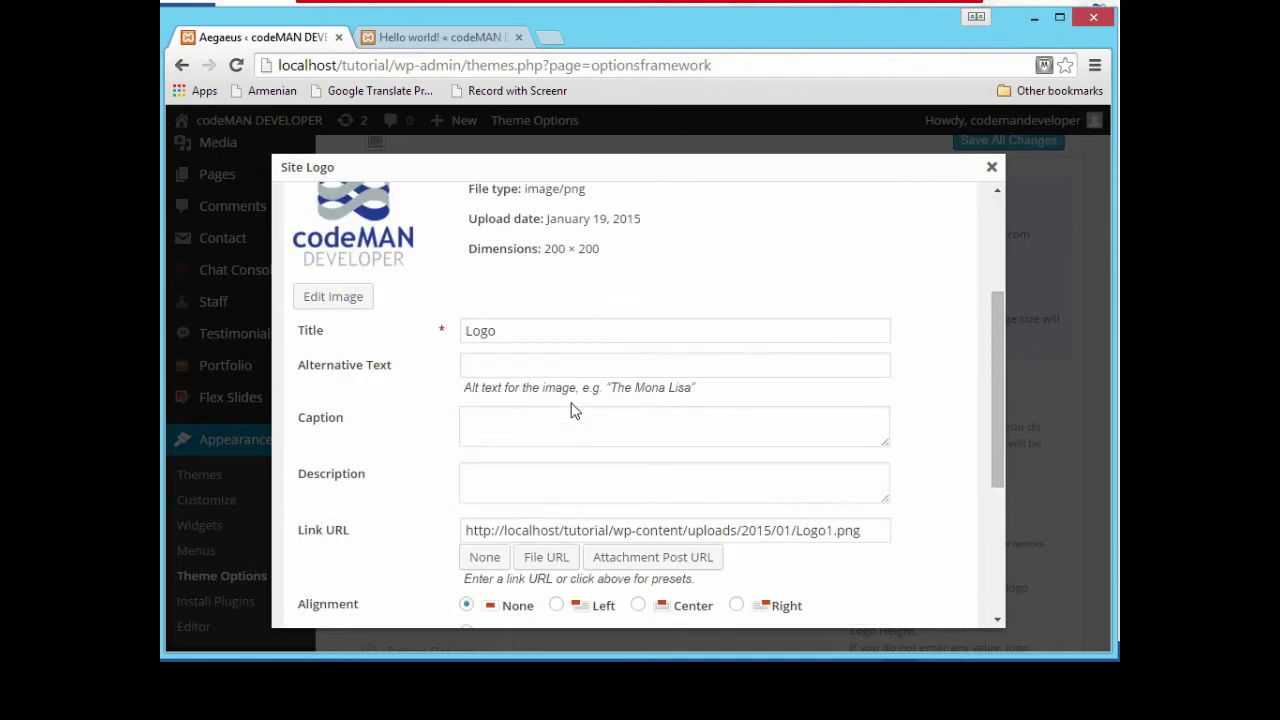
pyautogui.scroll(2, 571, 409)
pyautogui.scroll(-2, 565, 460)
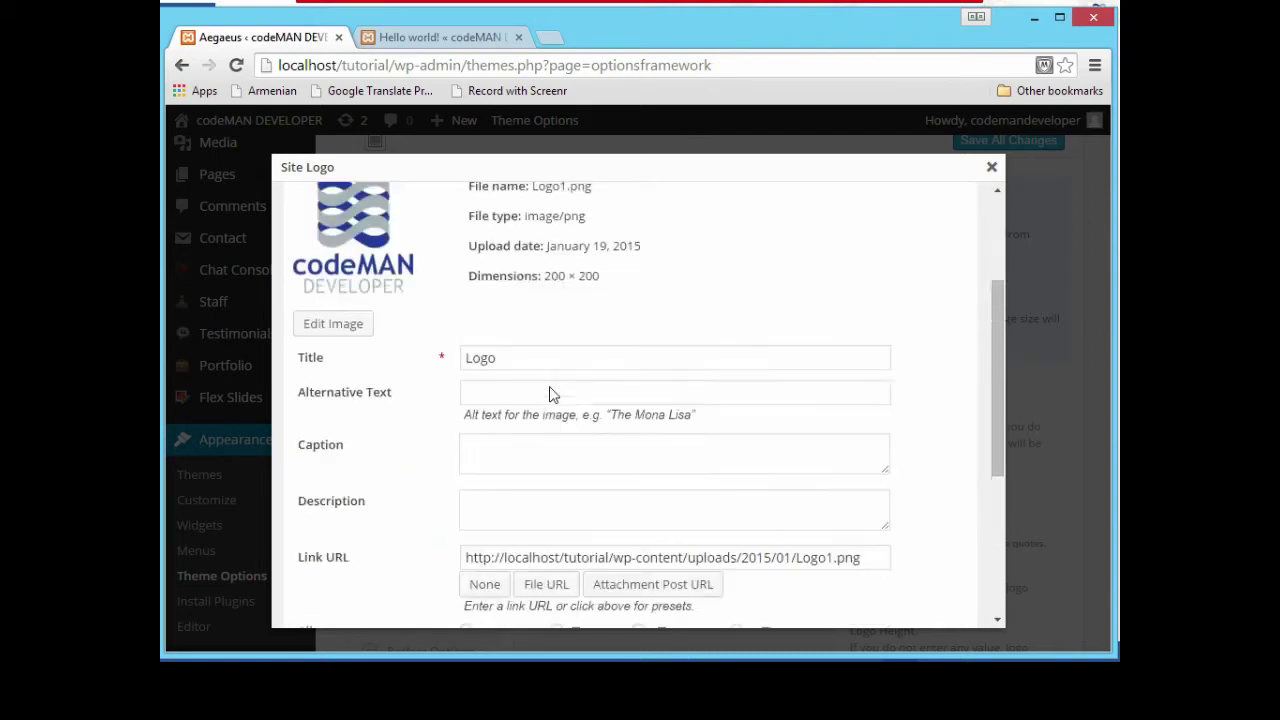
pyautogui.scroll(2, 553, 395)
pyautogui.scroll(-2, 576, 460)
pyautogui.scroll(-3, 578, 466)
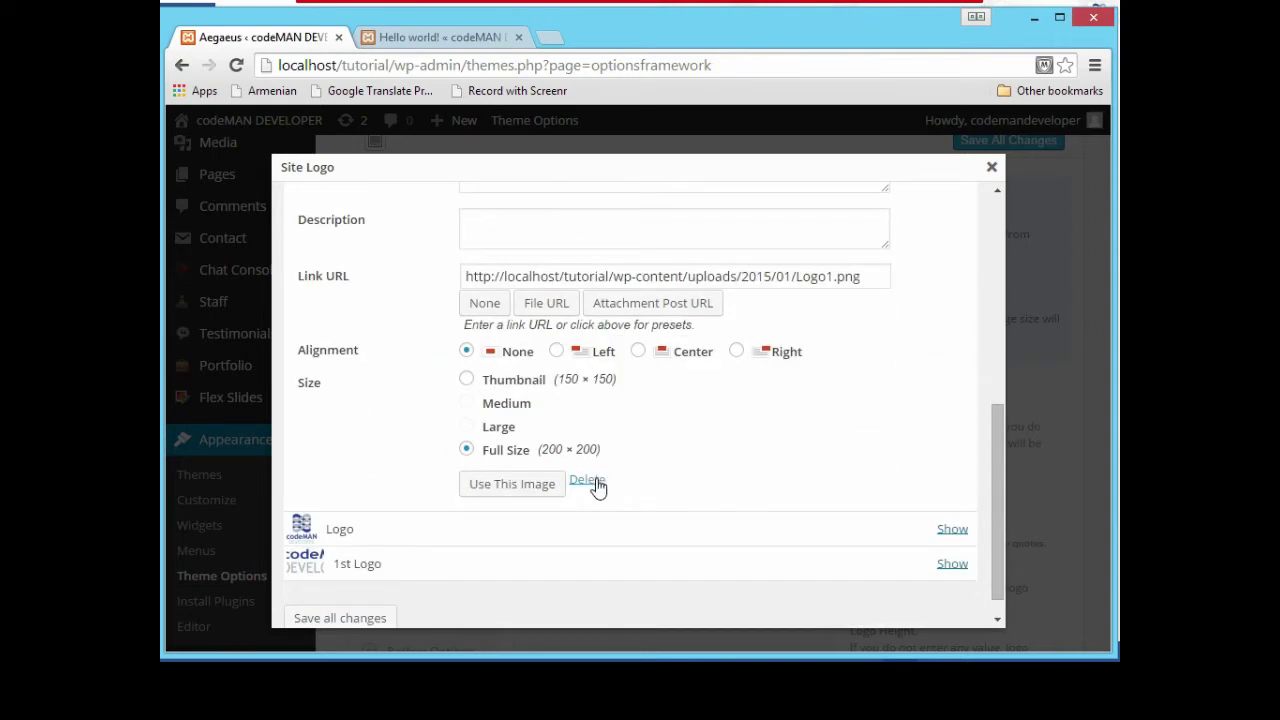
pyautogui.scroll(-1, 631, 472)
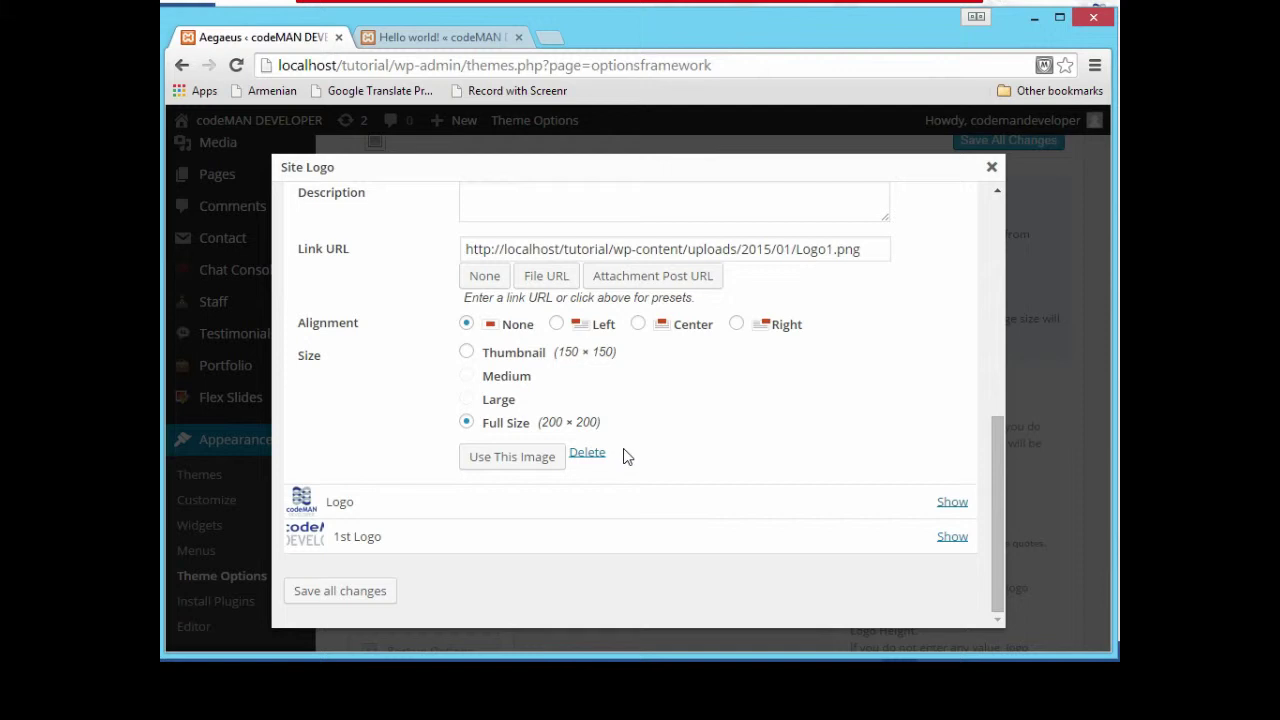
pyautogui.scroll(5, 605, 390)
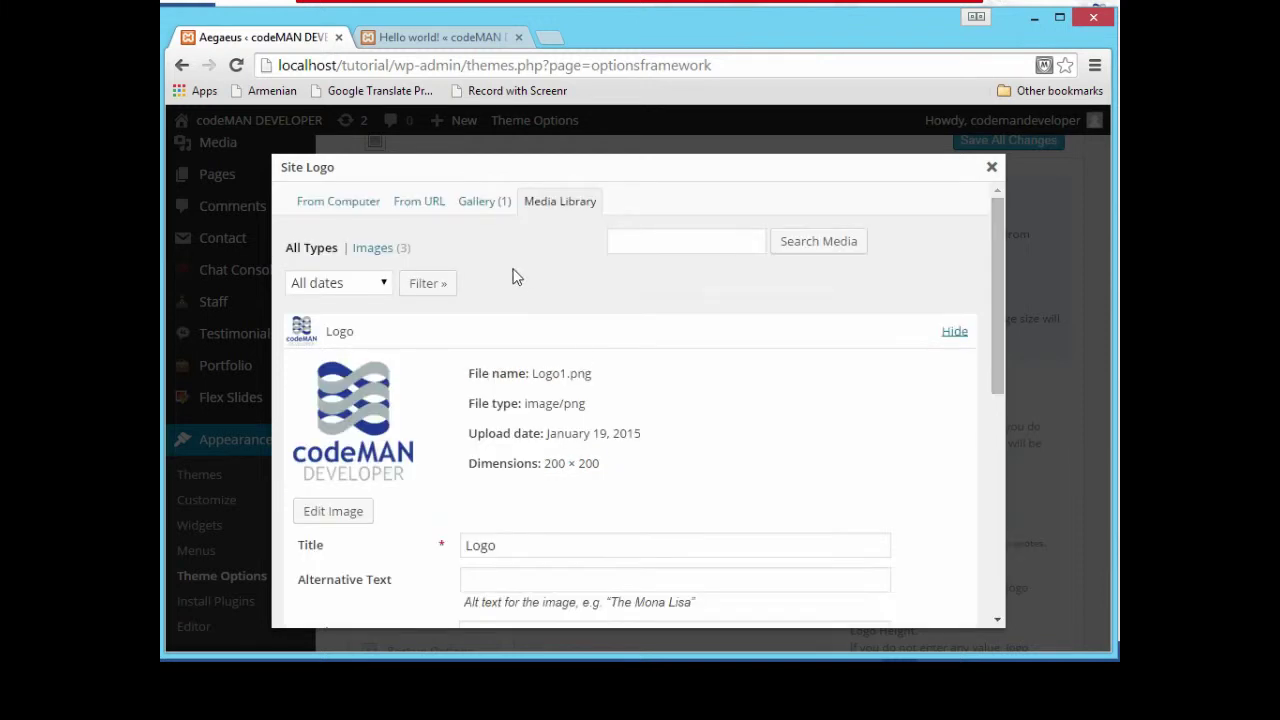
# Compare both Logo entries in the Media Library and delete the duplicate Logo1.png
pyautogui.click(540, 204)
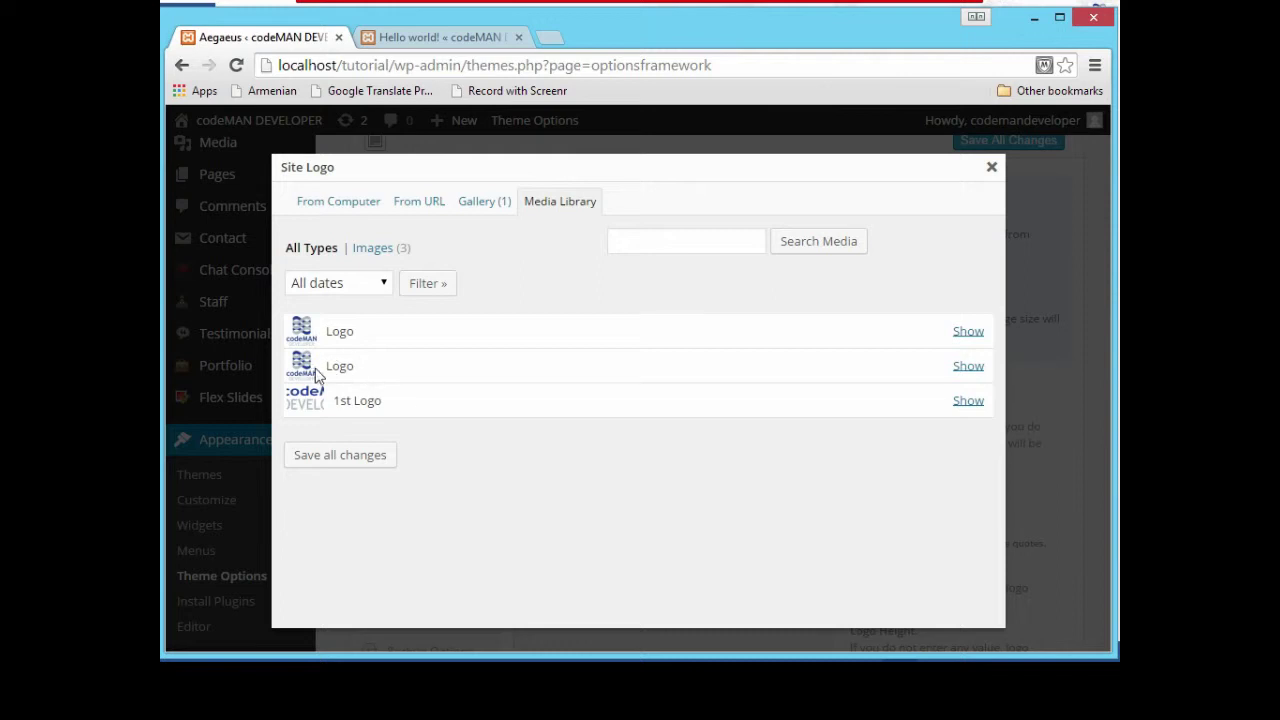
pyautogui.click(962, 368)
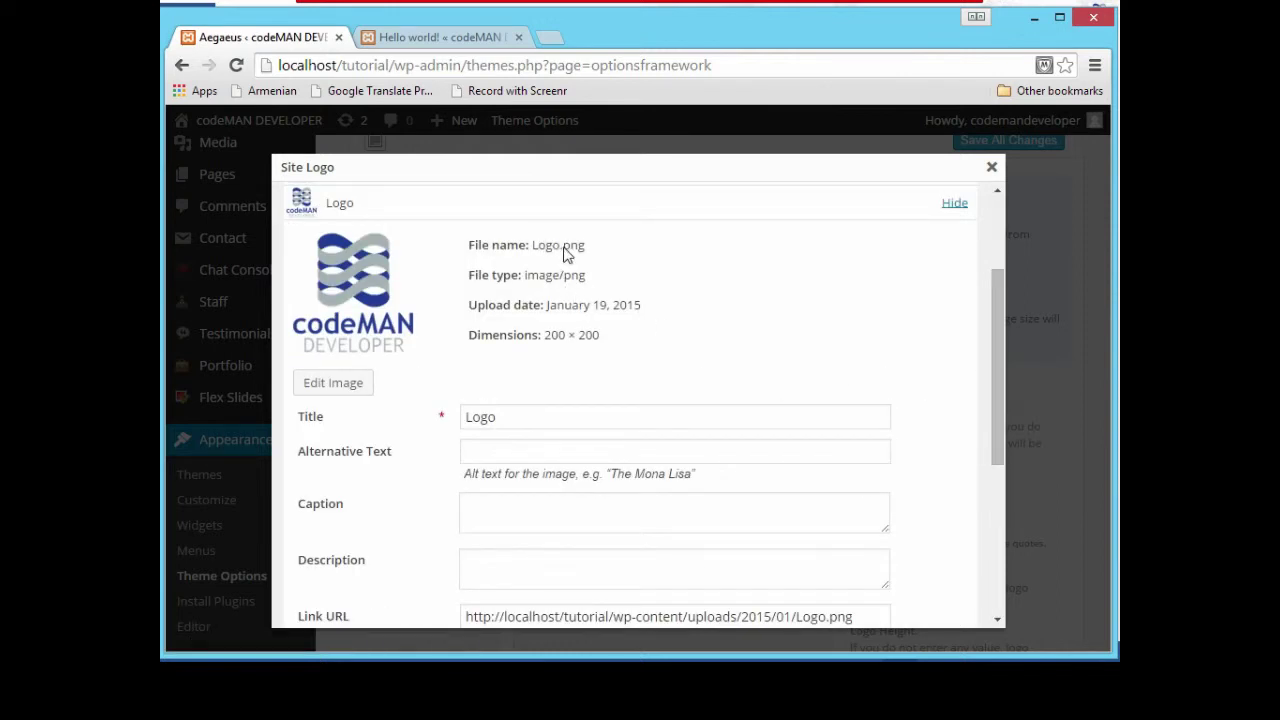
pyautogui.doubleClick(562, 250)
pyautogui.scroll(2, 615, 280)
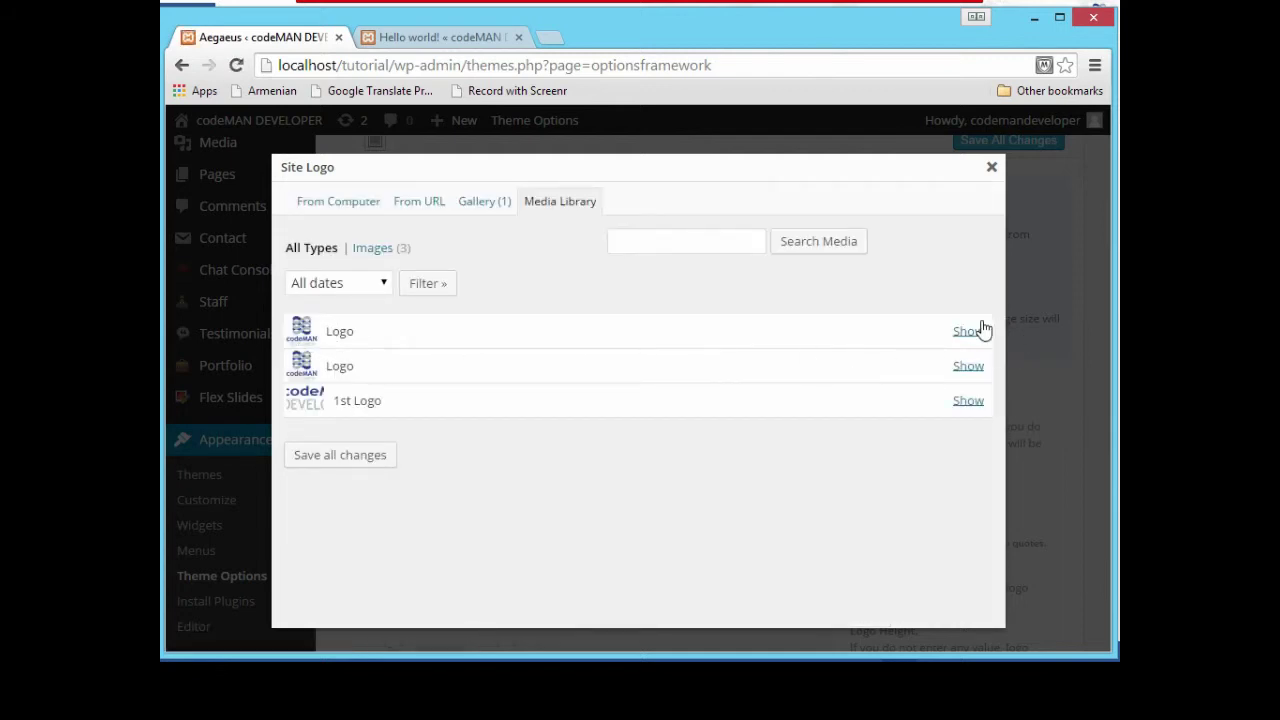
pyautogui.click(975, 331)
pyautogui.scroll(-5, 880, 437)
pyautogui.scroll(-1, 880, 437)
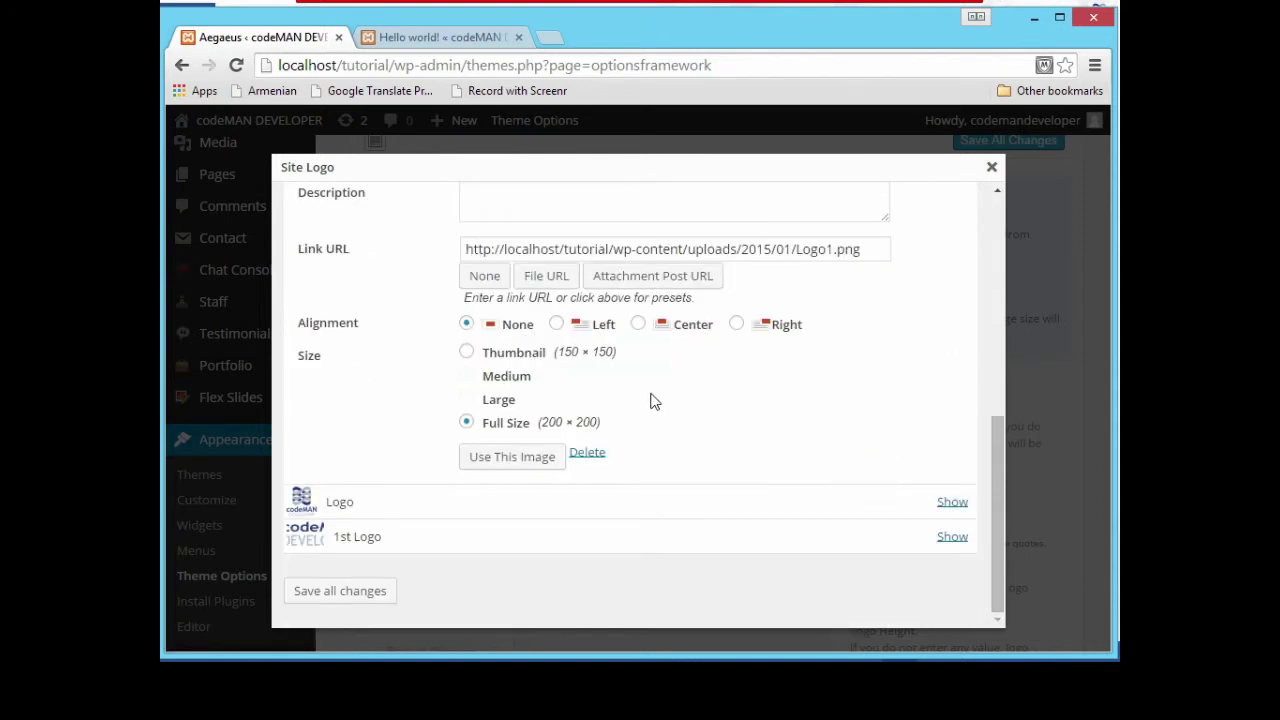
pyautogui.click(597, 460)
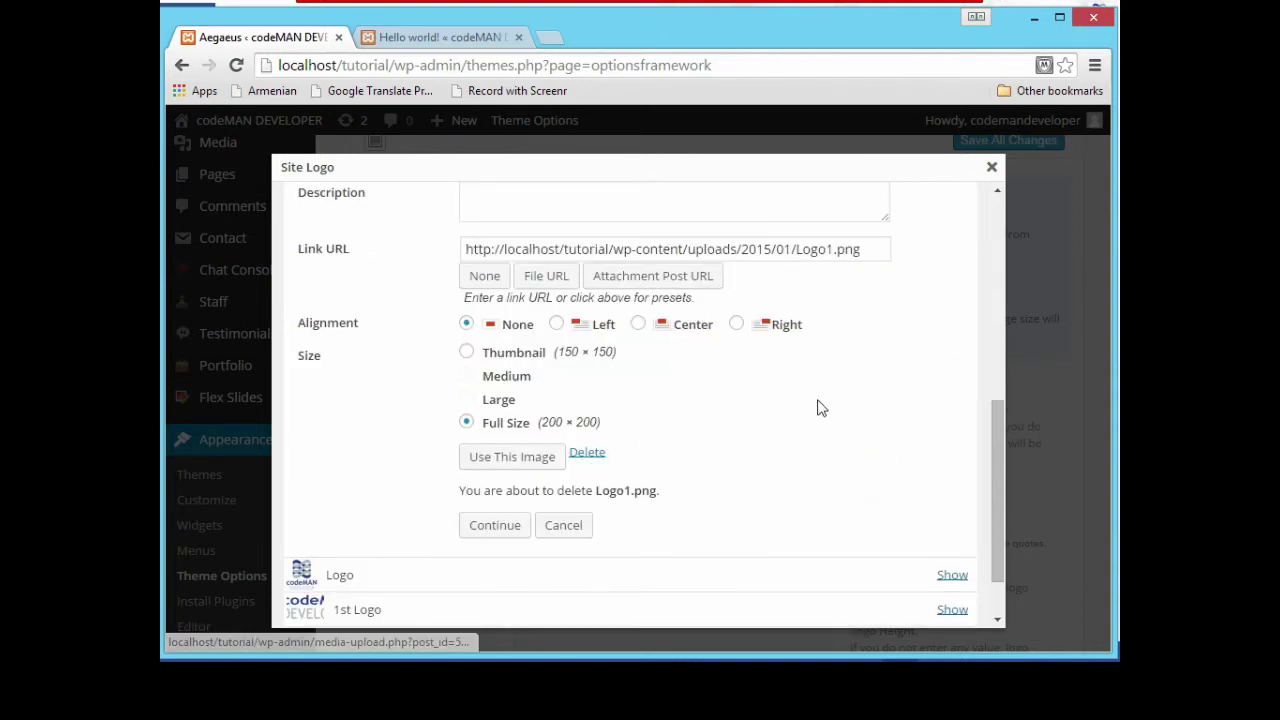
pyautogui.click(495, 526)
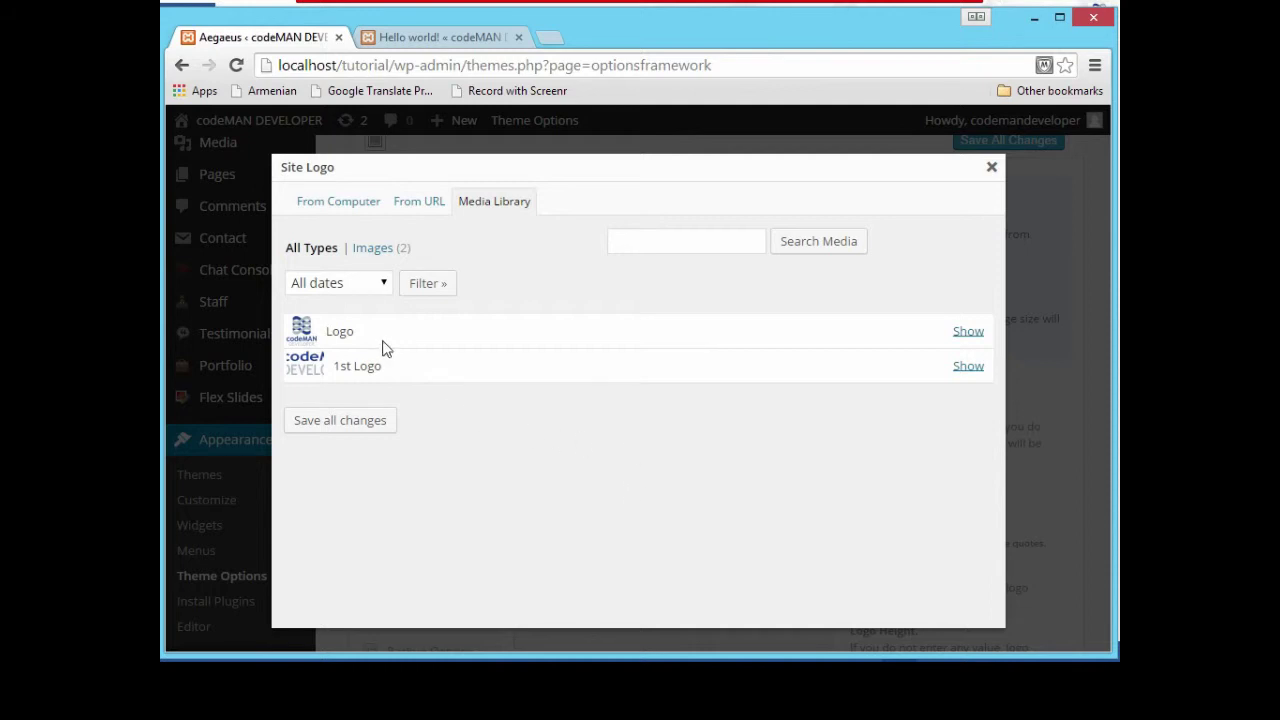
# Expand the remaining Logo.png details and use that image as the Site Logo
pyautogui.click(968, 332)
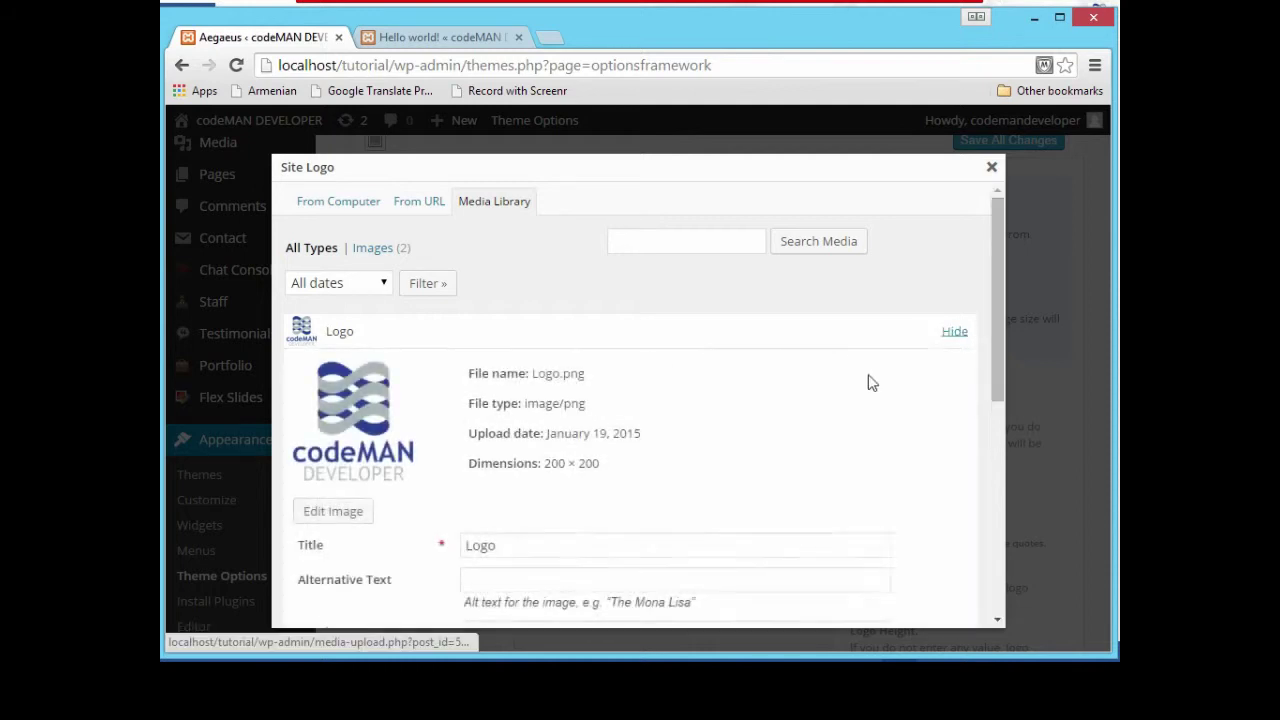
pyautogui.scroll(-2, 992, 333)
pyautogui.moveTo(1003, 323); pyautogui.dragTo(981, 490)
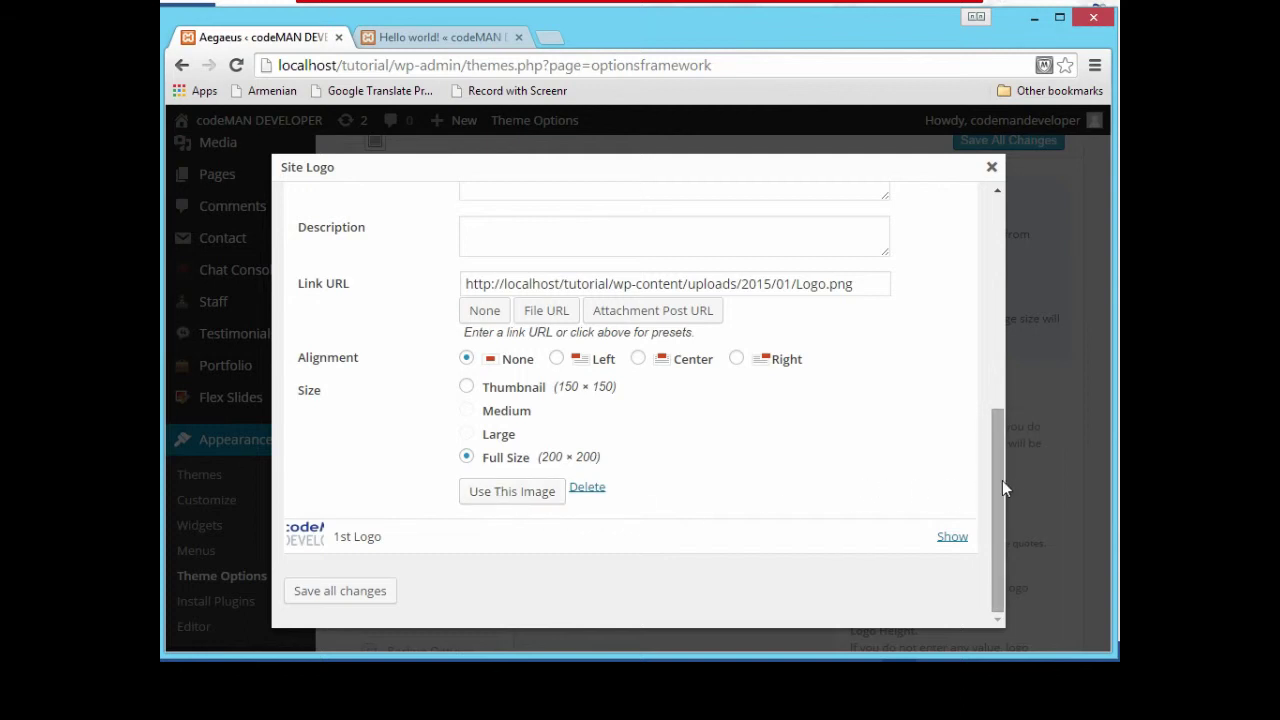
pyautogui.moveTo(997, 486); pyautogui.dragTo(688, 163)
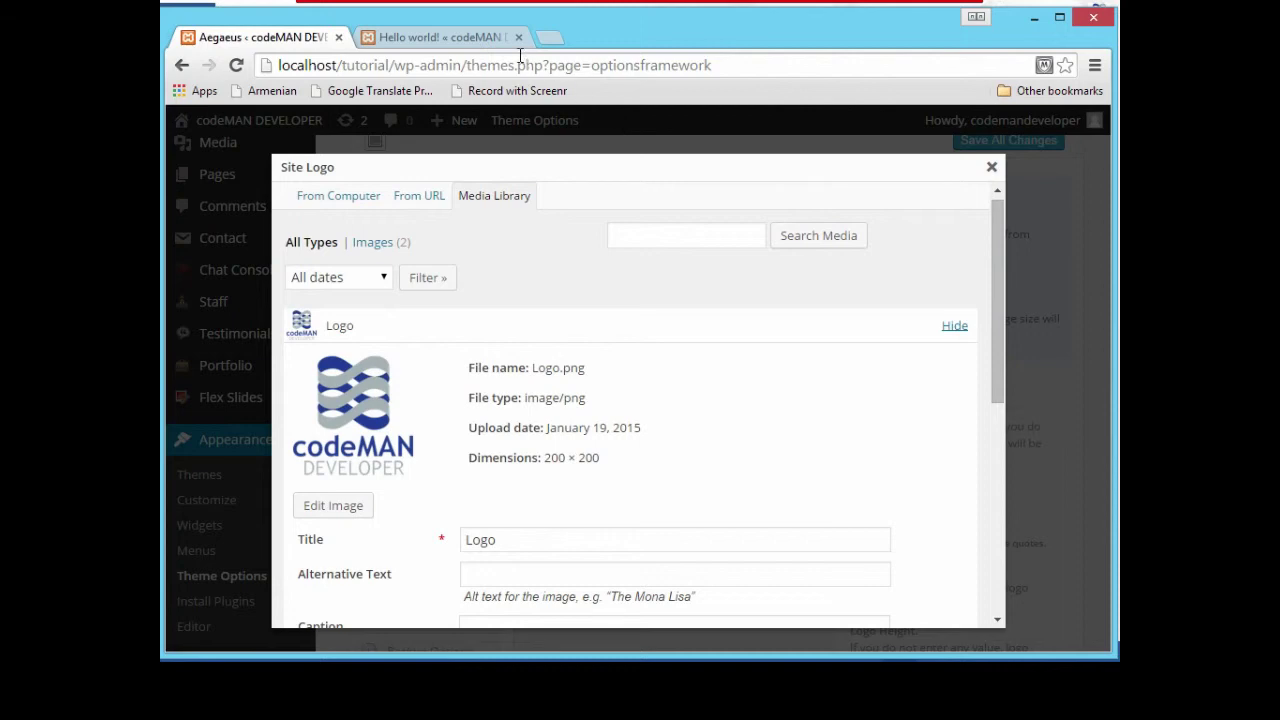
pyautogui.click(475, 44)
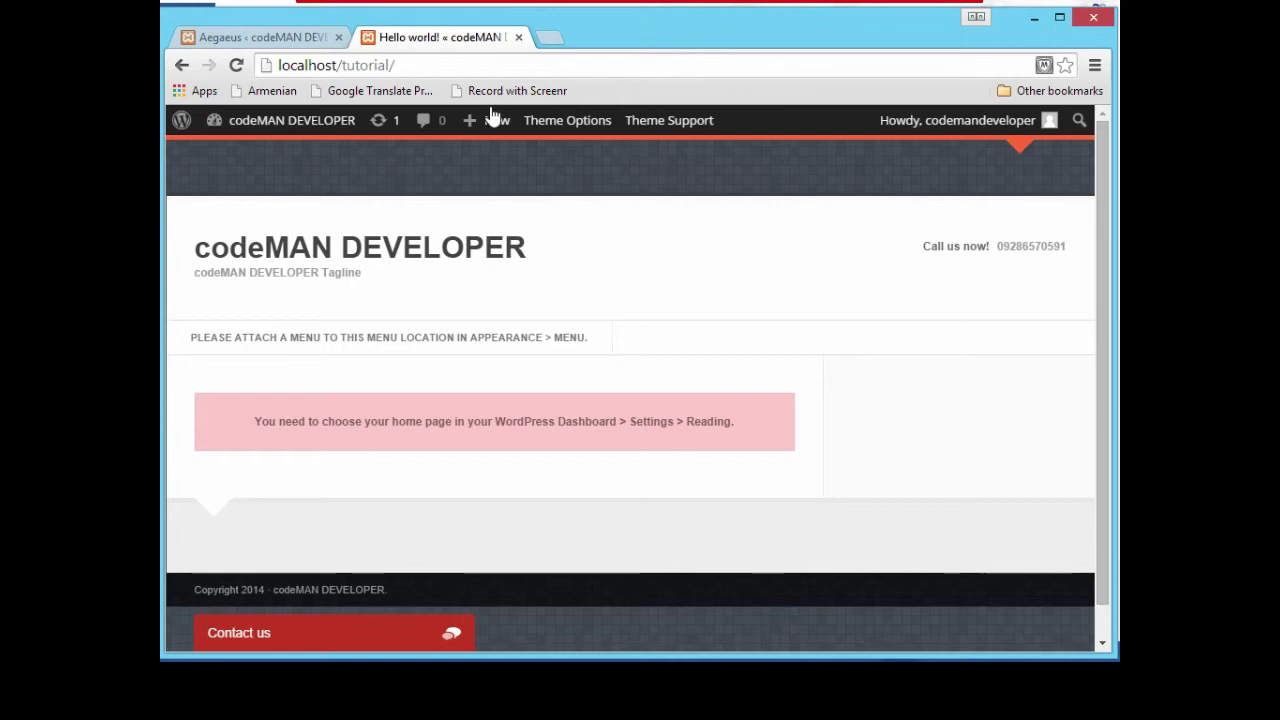
pyautogui.click(293, 40)
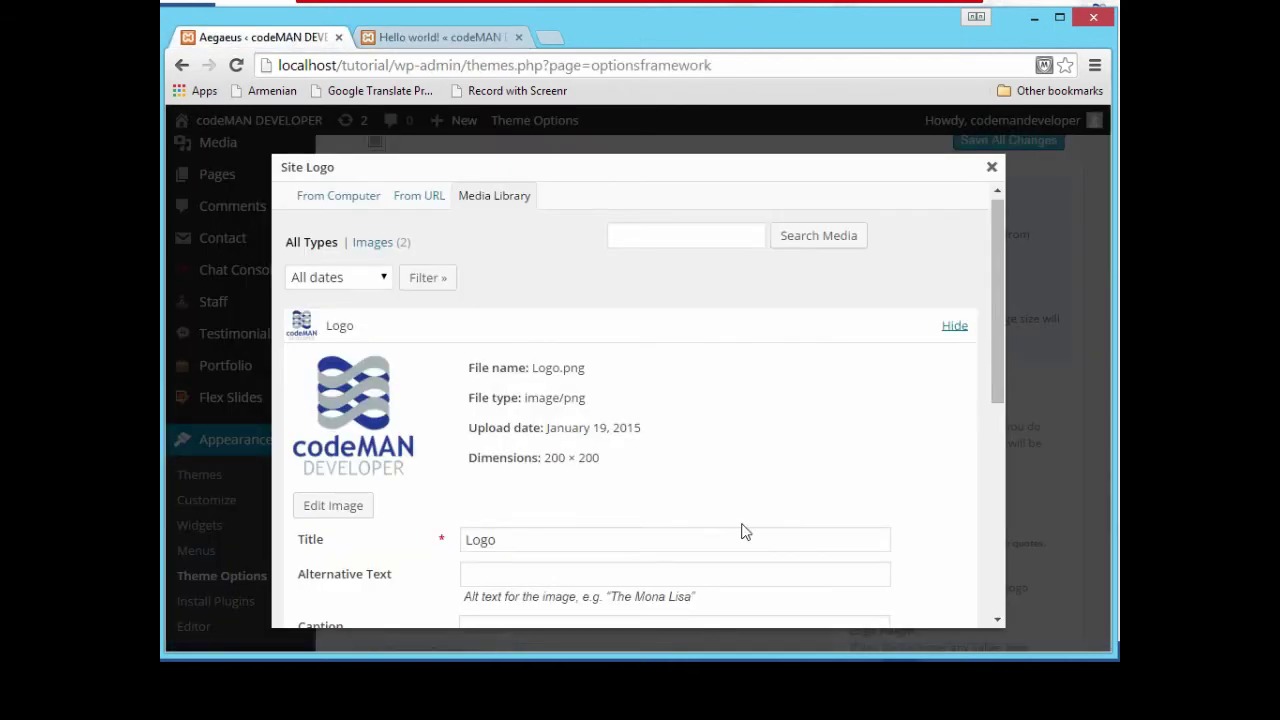
pyautogui.scroll(-5, 923, 451)
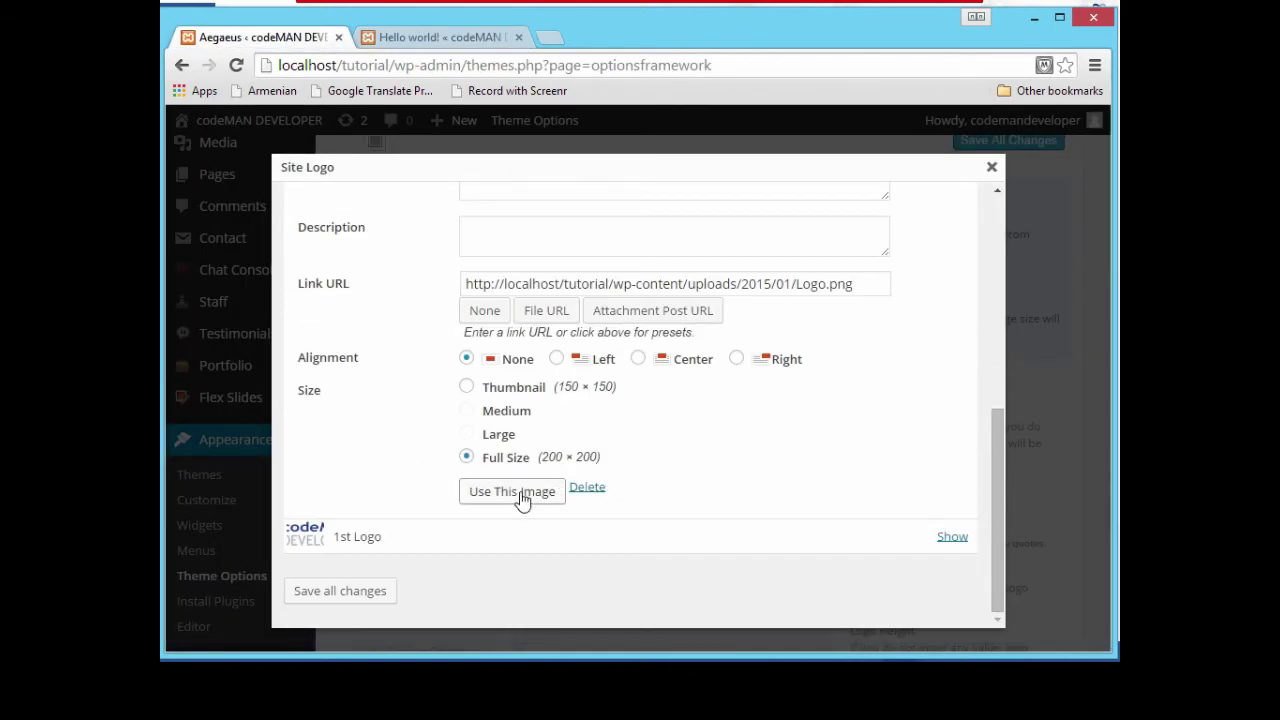
pyautogui.click(521, 503)
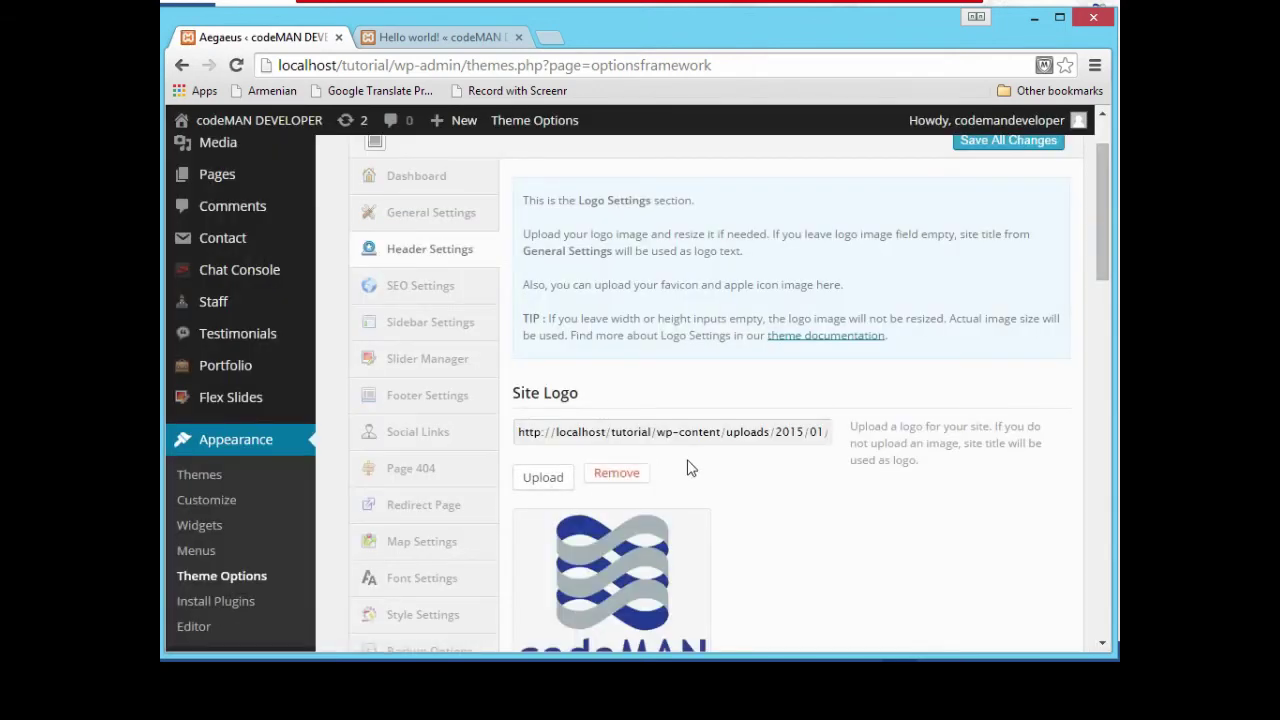
# Save all theme option changes with the new Site Logo
pyautogui.scroll(-6, 690, 468)
pyautogui.scroll(3, 690, 458)
pyautogui.scroll(-4, 690, 458)
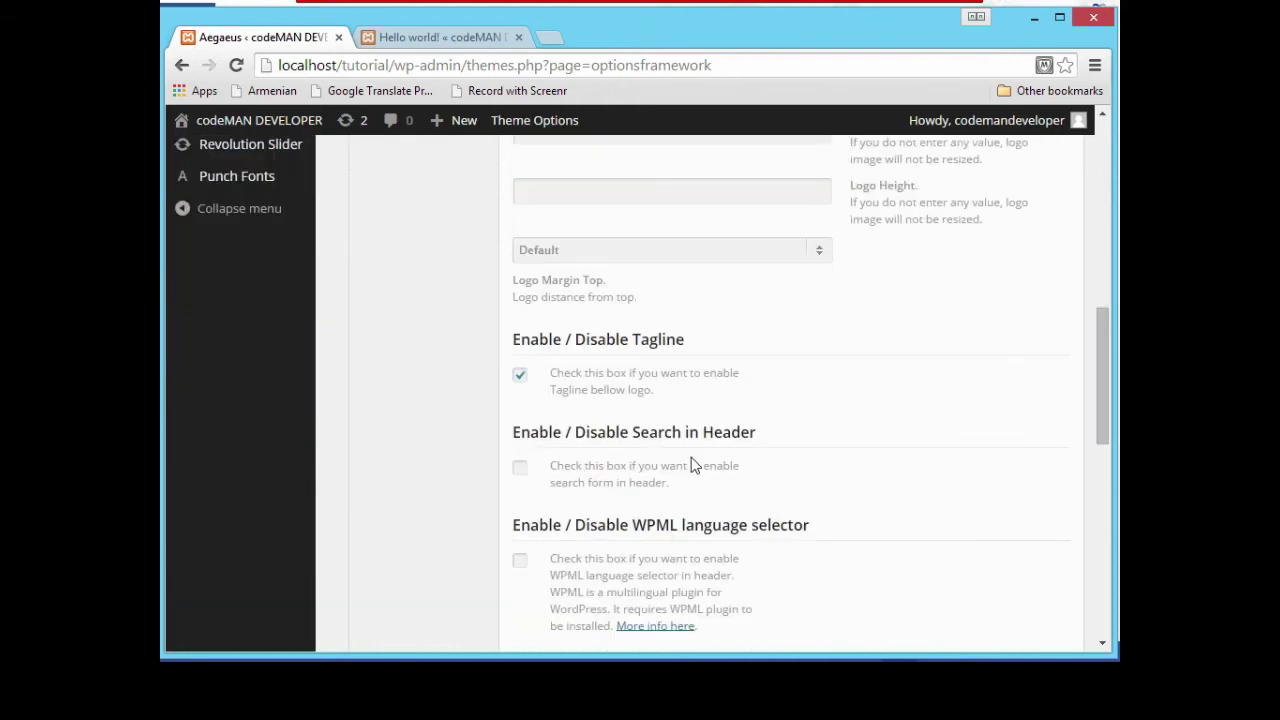
pyautogui.scroll(-10, 692, 466)
pyautogui.click(1008, 554)
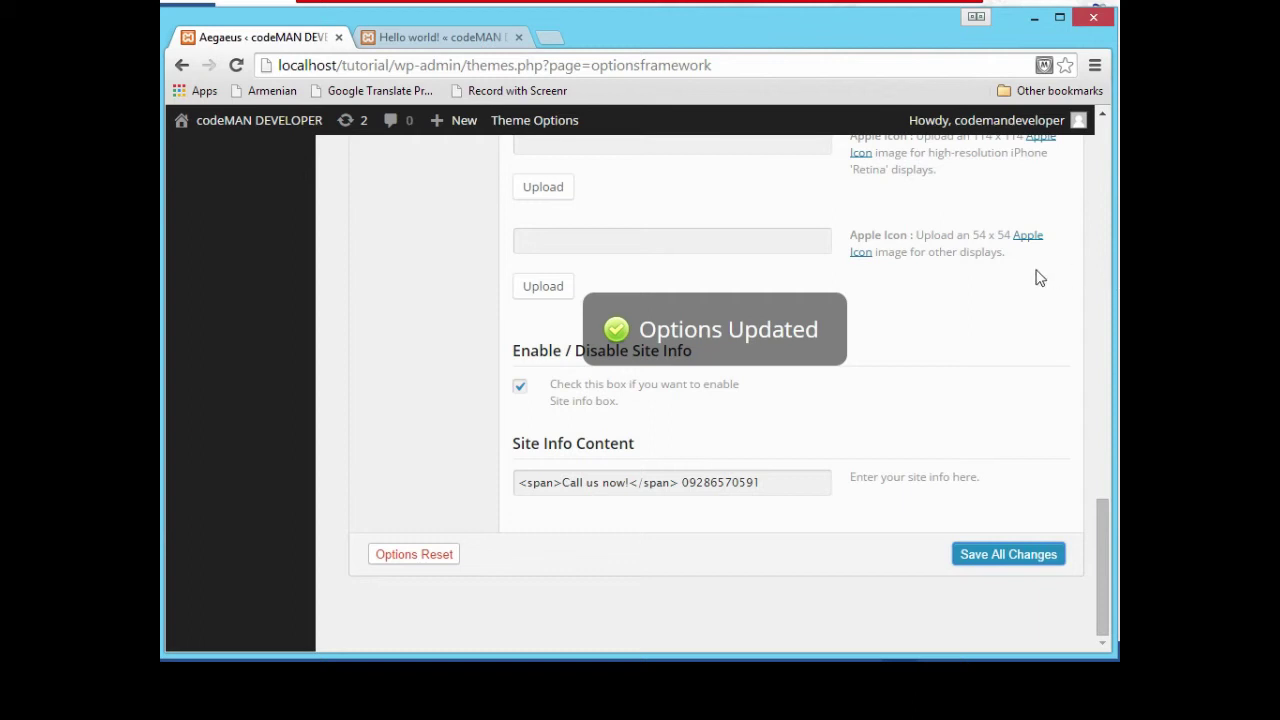
# Log out of the WordPress admin from the Howdy account menu
pyautogui.scroll(4, 1044, 220)
pyautogui.moveTo(1040, 126)
pyautogui.click(993, 200)
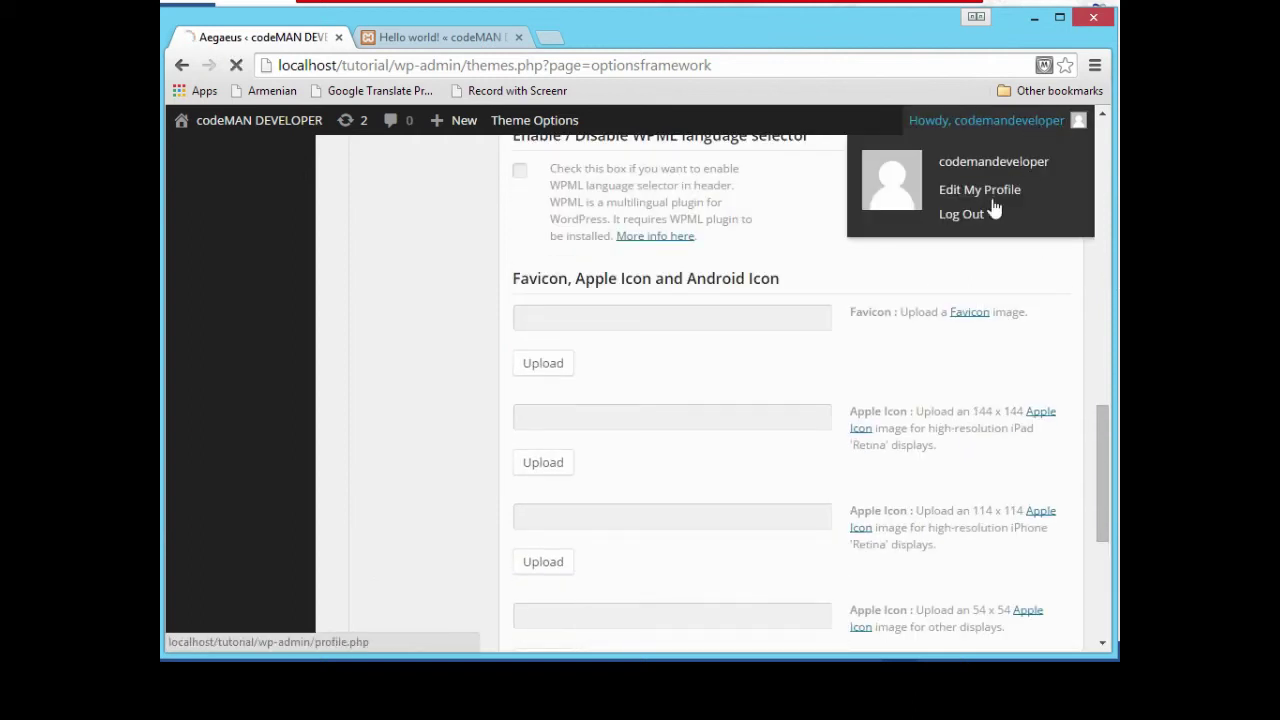
pyautogui.click(968, 214)
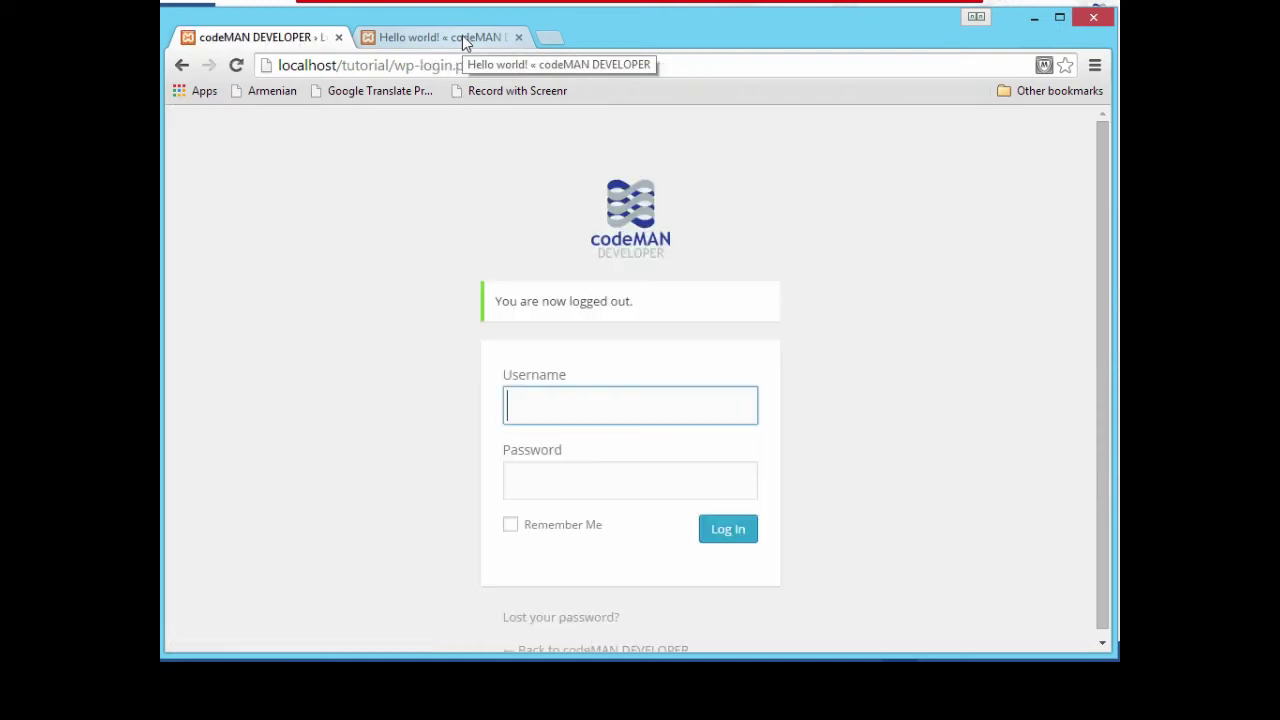
# Reload the Hello world front page and confirm the header shows the codeMAN DEVELOPER logo
pyautogui.click(462, 35)
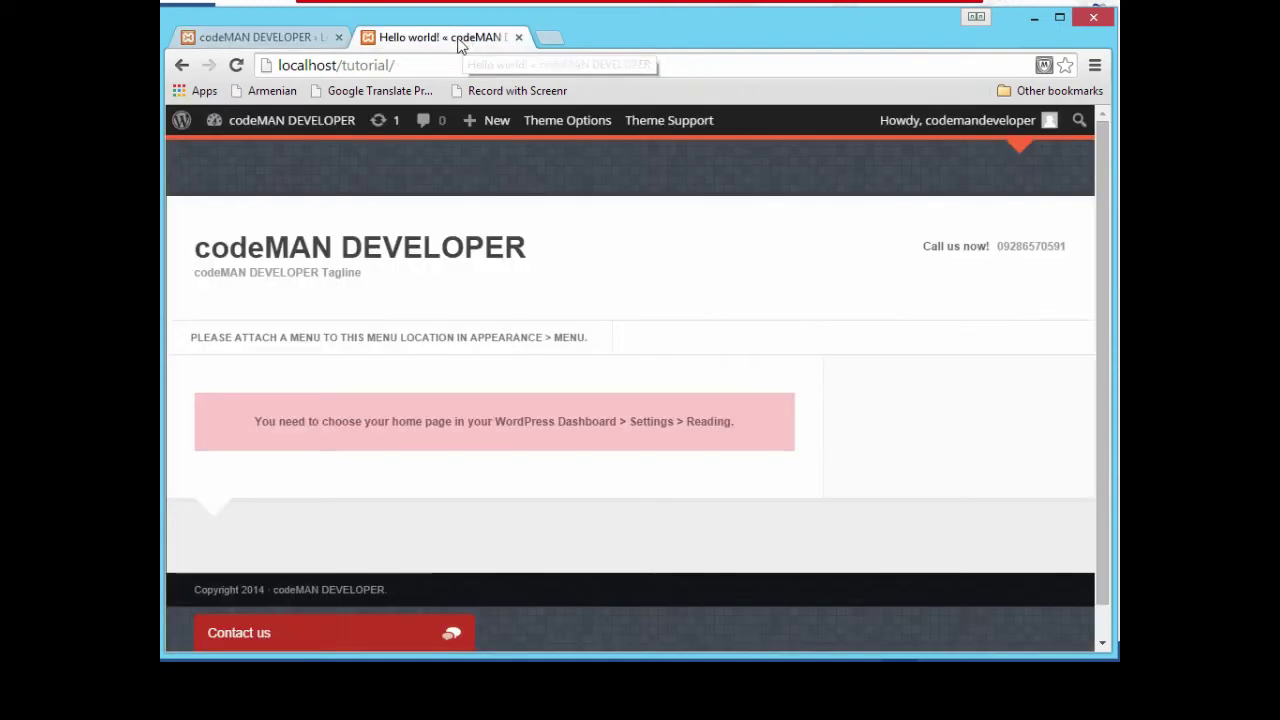
pyautogui.click(237, 66)
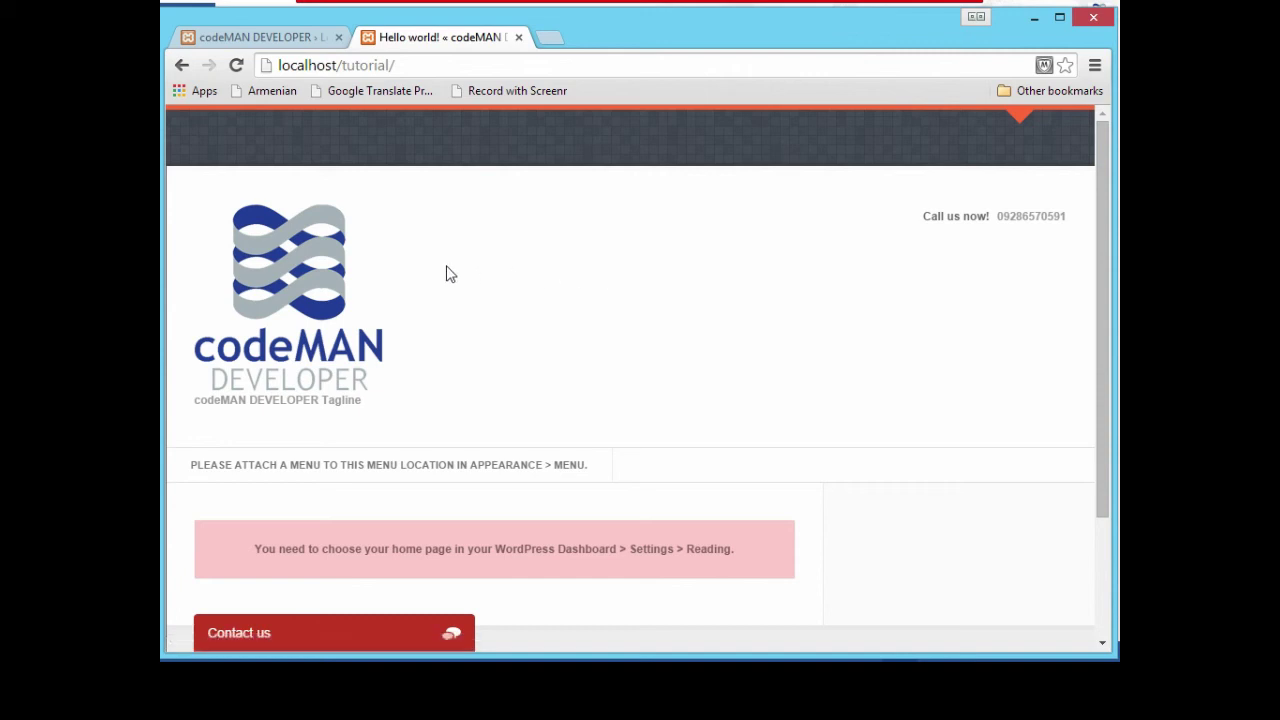
pyautogui.scroll(-1, 458, 330)
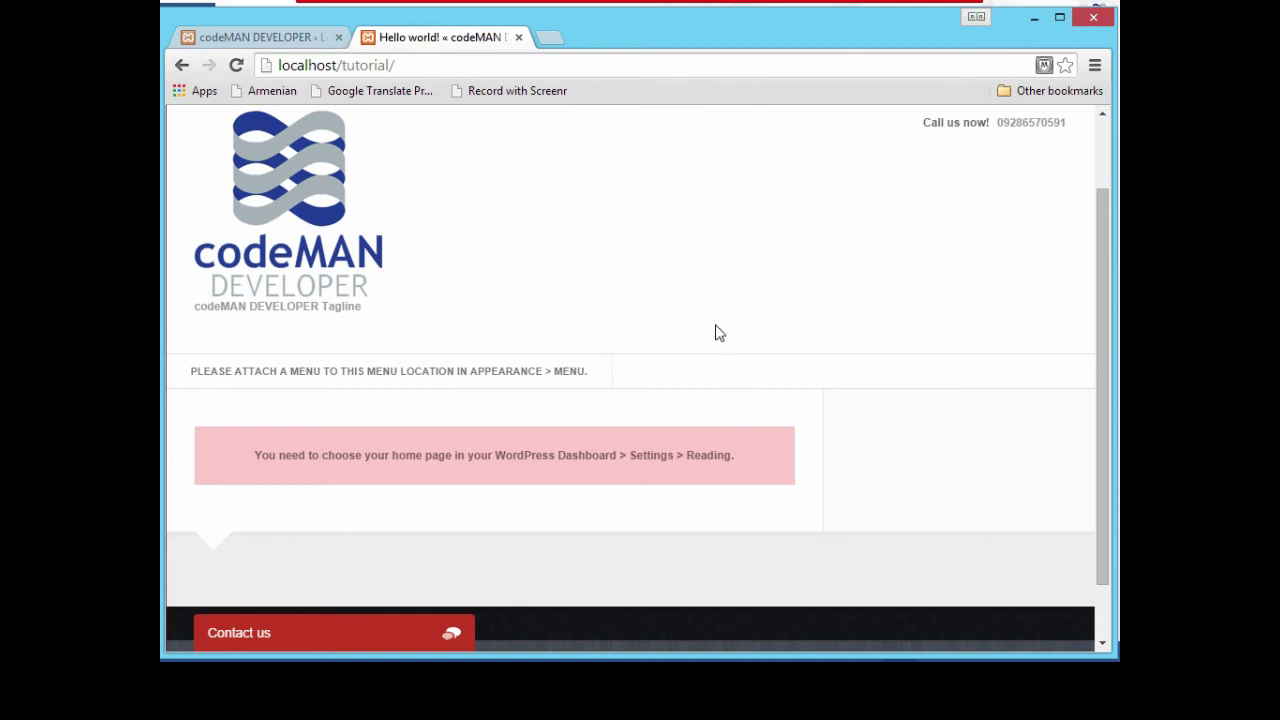
pyautogui.scroll(1, 715, 333)
pyautogui.scroll(-2, 654, 397)
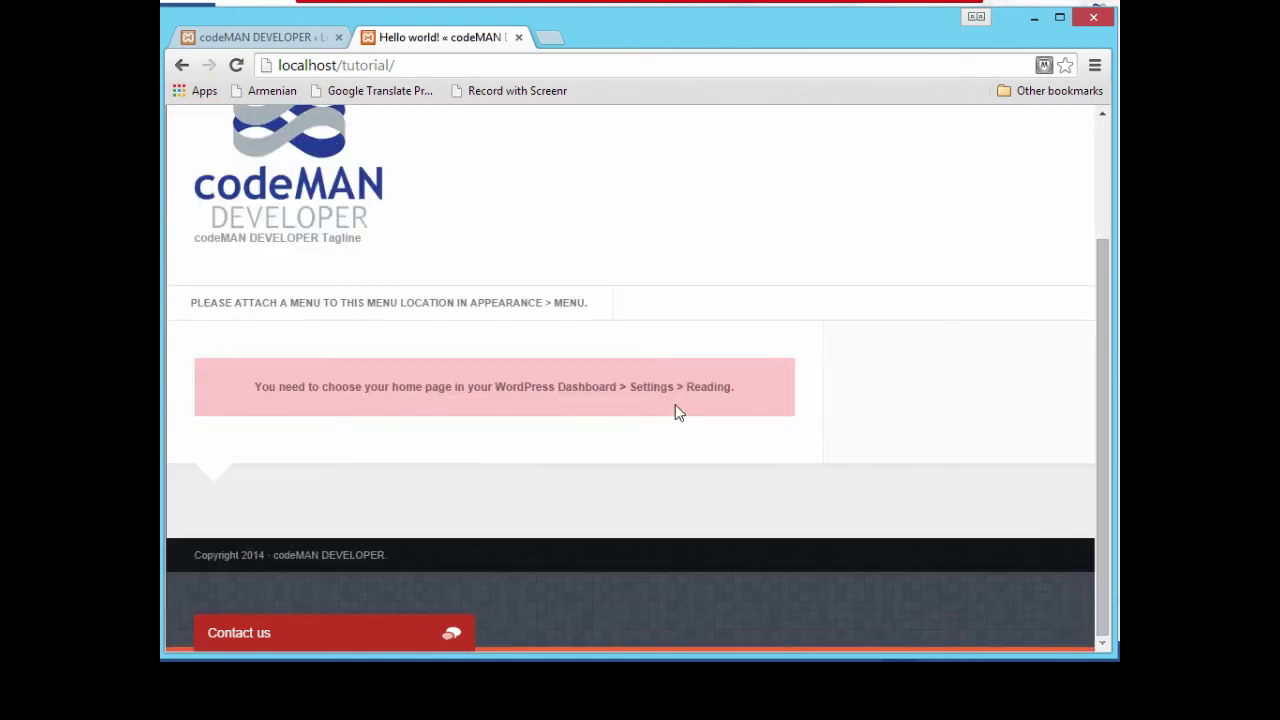